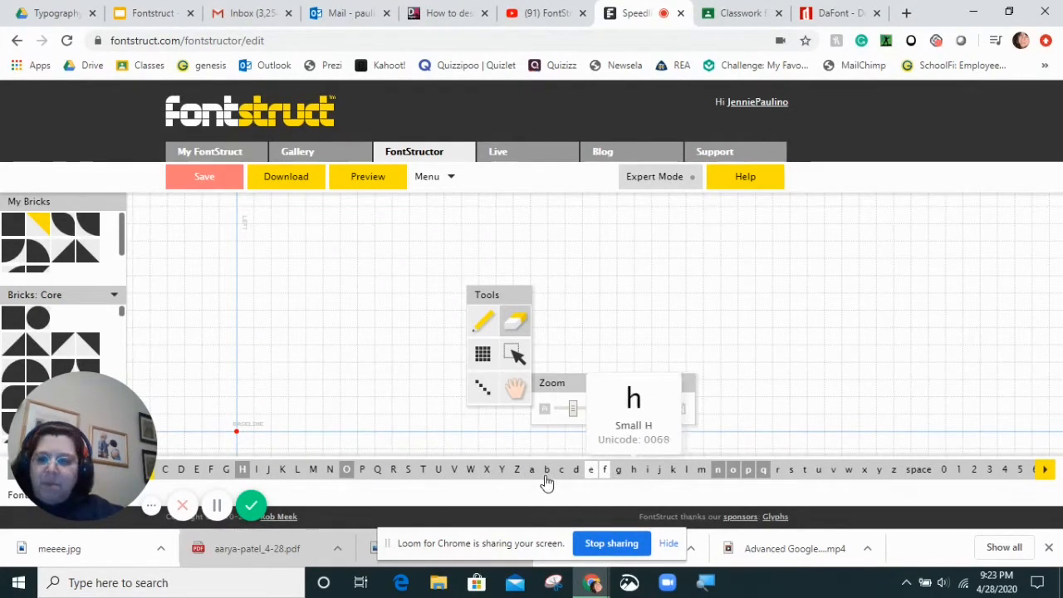
# Review the existing glyph designs for capital H, capital O and lowercase n, o, p and q
pyautogui.click(243, 472)
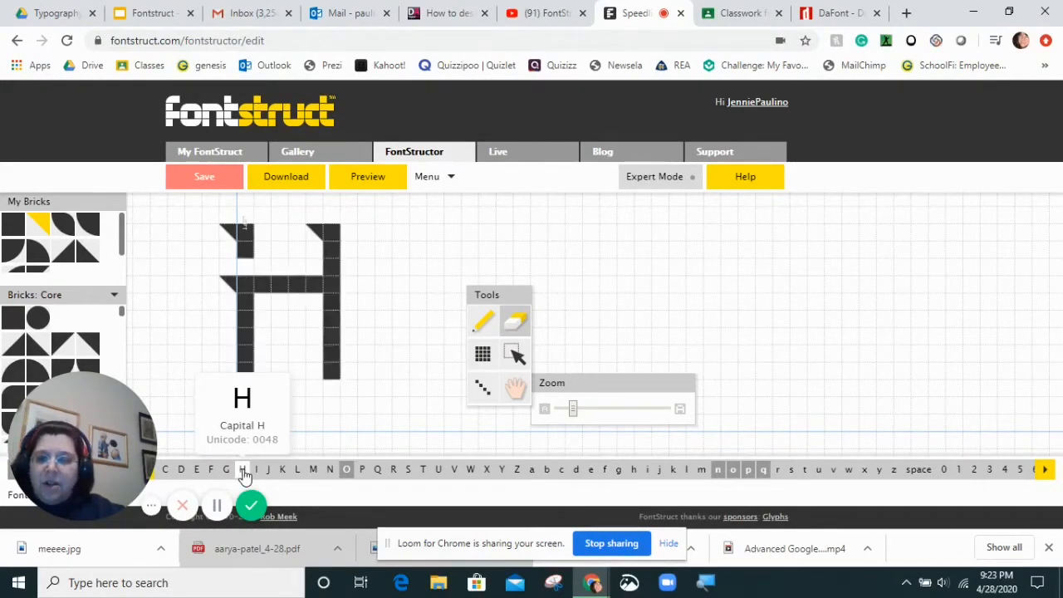
pyautogui.click(350, 473)
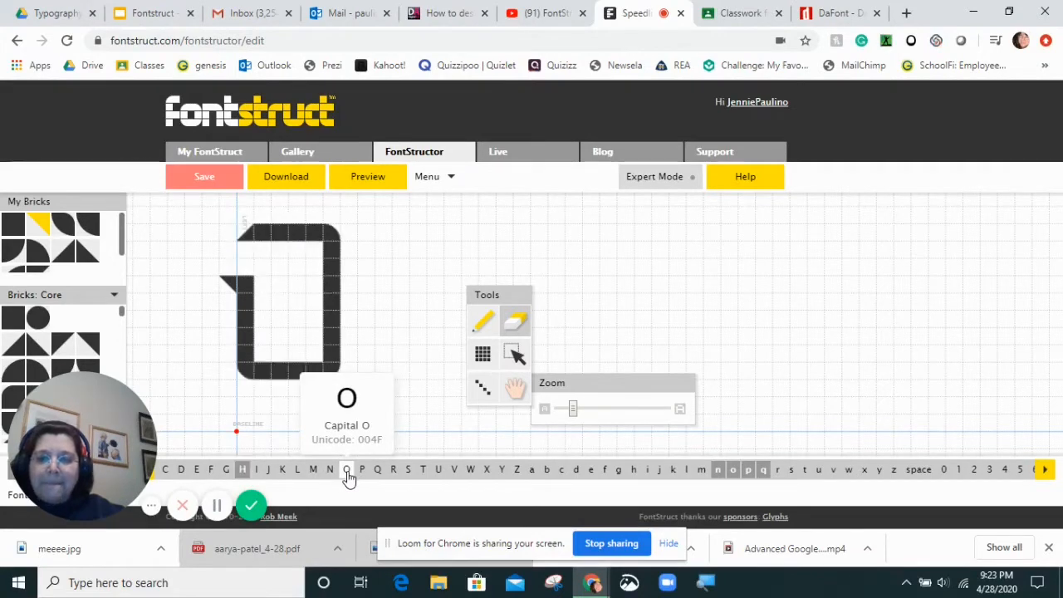
pyautogui.click(717, 471)
pyautogui.click(732, 470)
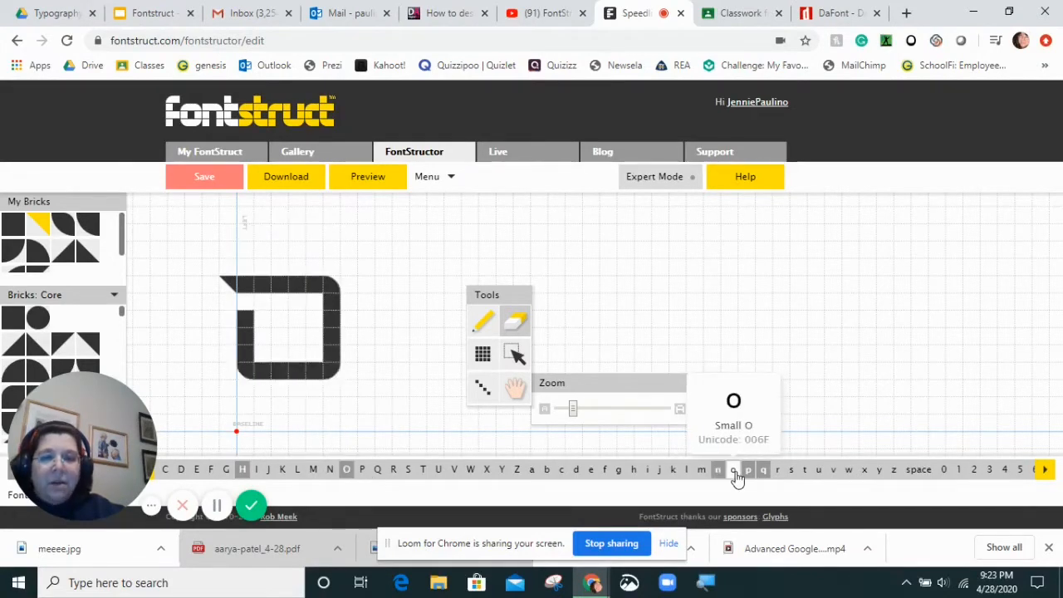
pyautogui.click(748, 471)
pyautogui.click(763, 471)
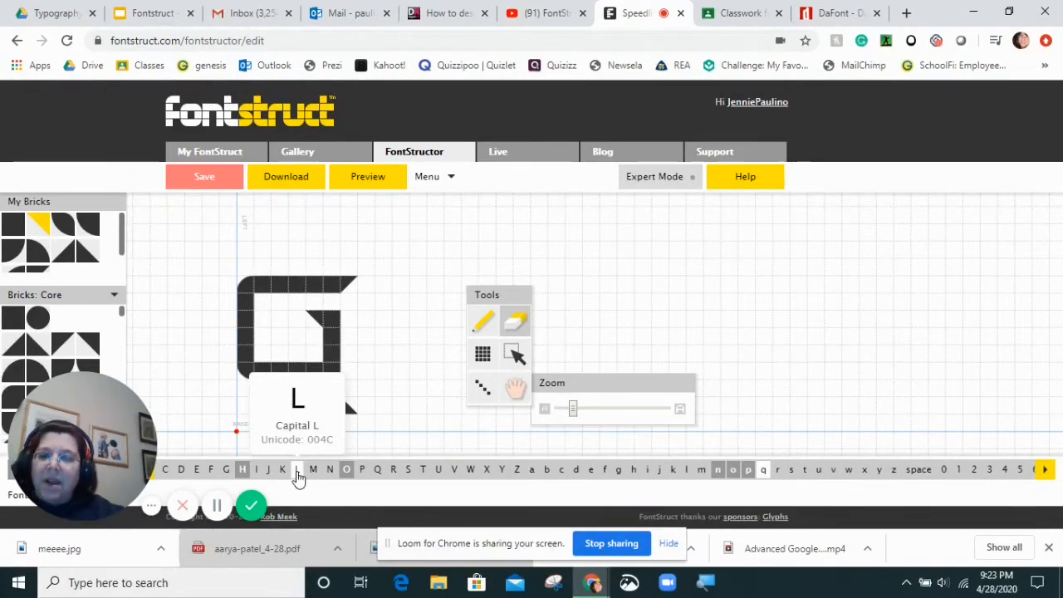
# Open the capital L glyph and set up the pencil with the solid square core brick
pyautogui.click(298, 470)
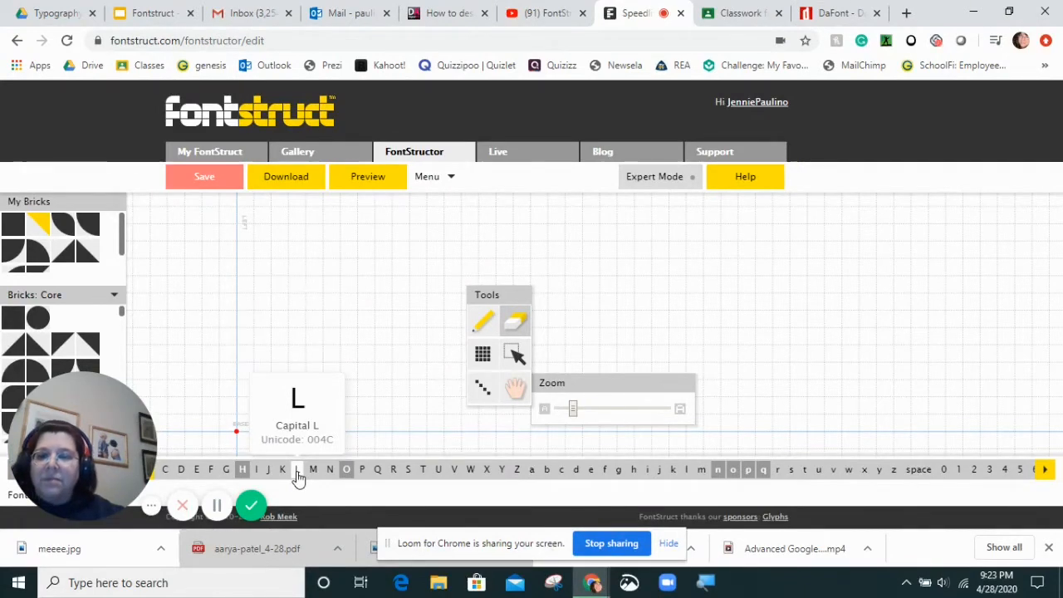
pyautogui.click(483, 323)
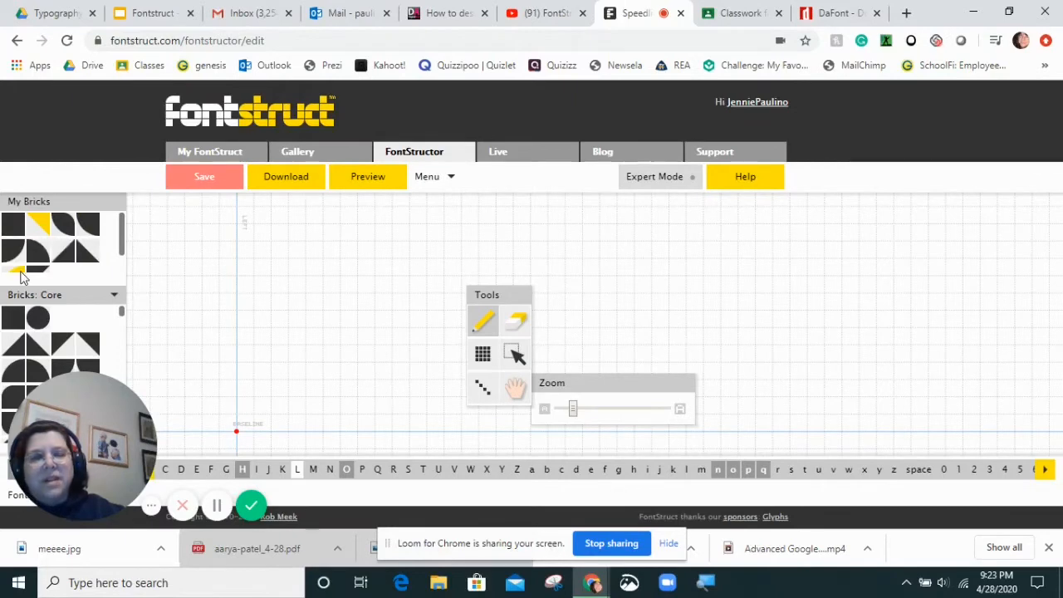
pyautogui.scroll(-2, 58, 336)
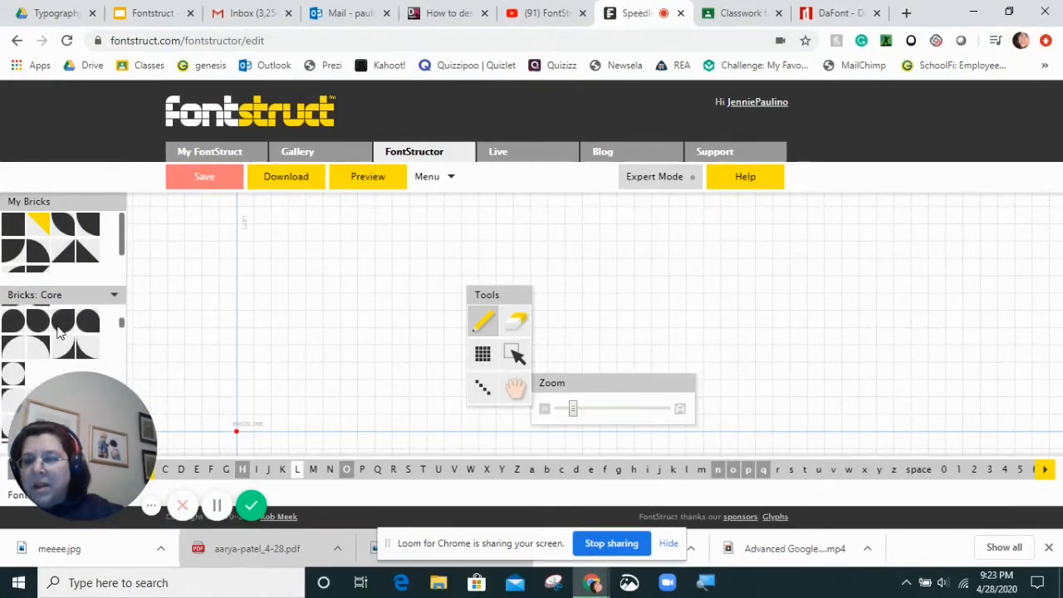
pyautogui.scroll(-3, 59, 337)
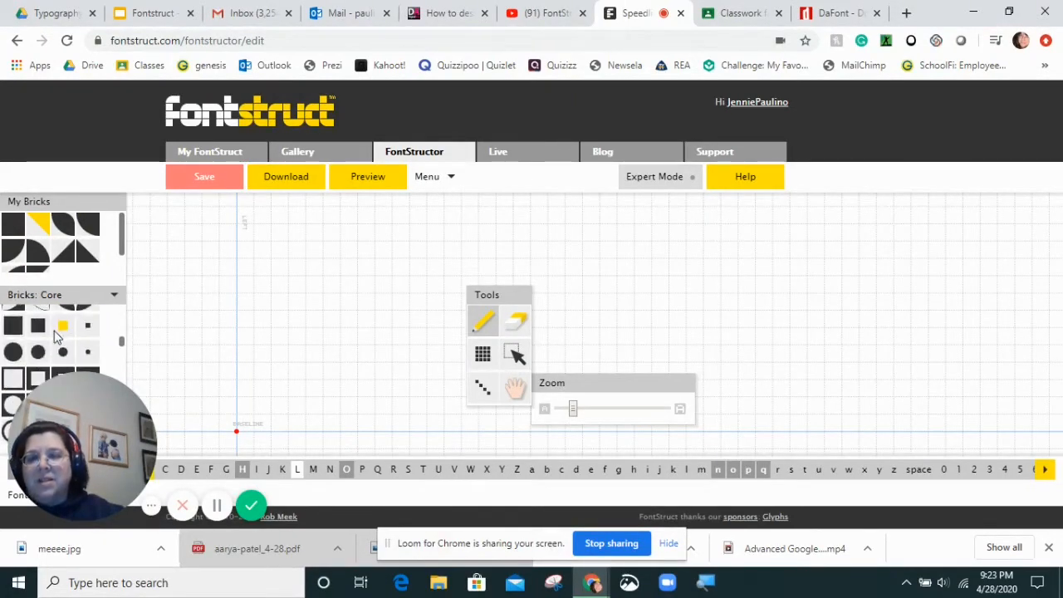
pyautogui.scroll(5, 50, 336)
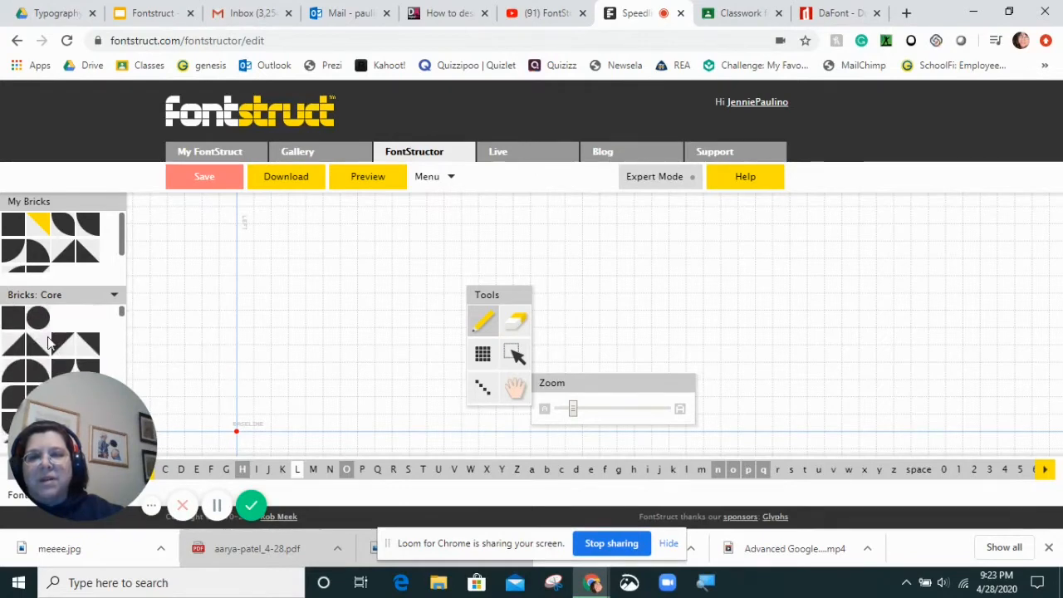
pyautogui.click(12, 318)
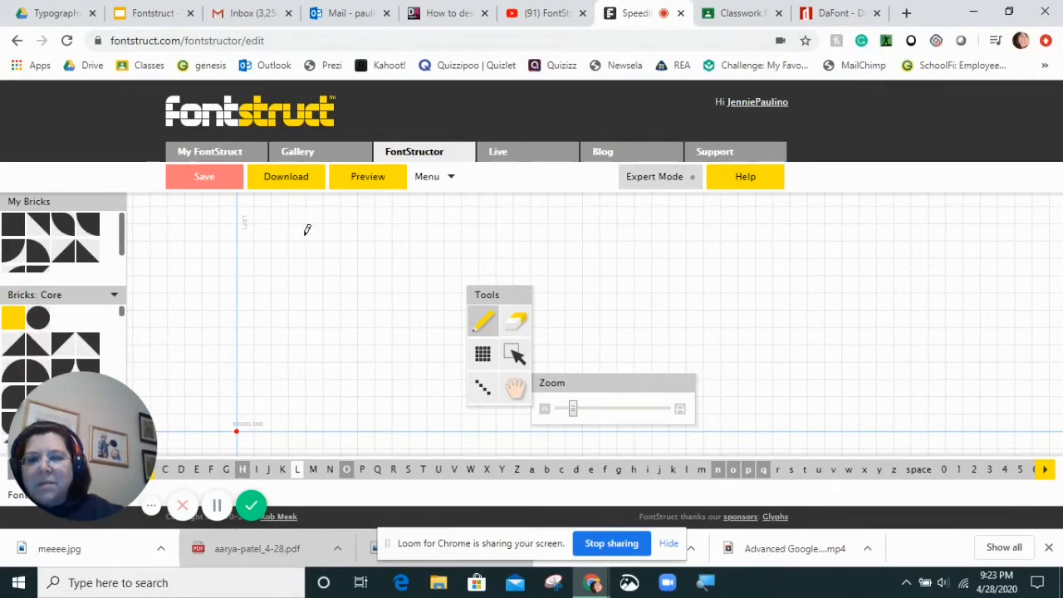
# Draw an L of solid square bricks, 10 tall and 7 wide, with a second vertical stroke one brick away from the stem
pyautogui.moveTo(304, 231)
pyautogui.mouseDown()
pyautogui.moveTo(300, 392)
pyautogui.moveTo(405, 386)
pyautogui.mouseUp()
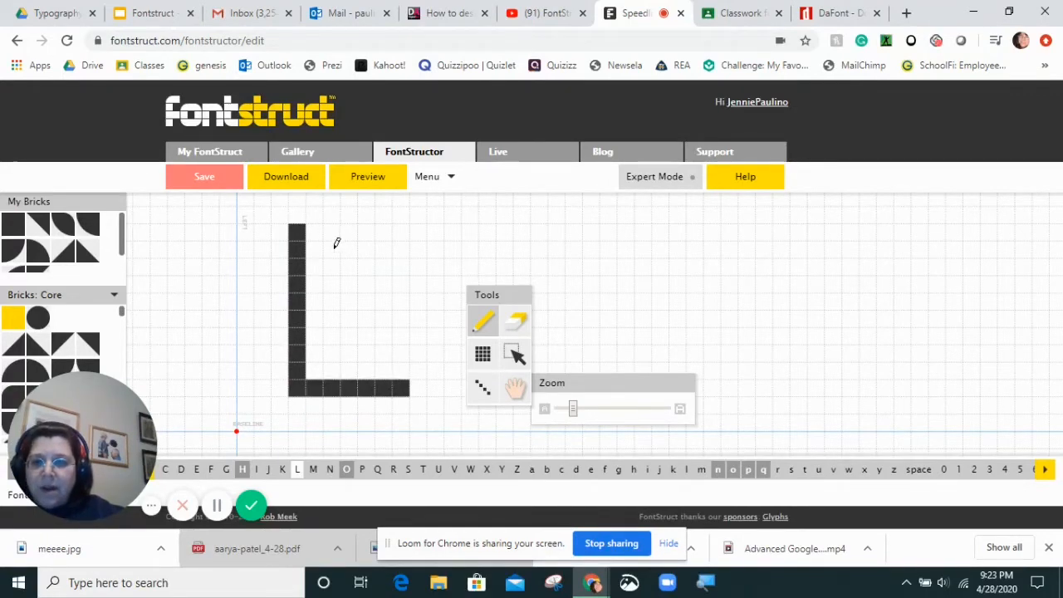
pyautogui.moveTo(336, 243); pyautogui.dragTo(334, 387)
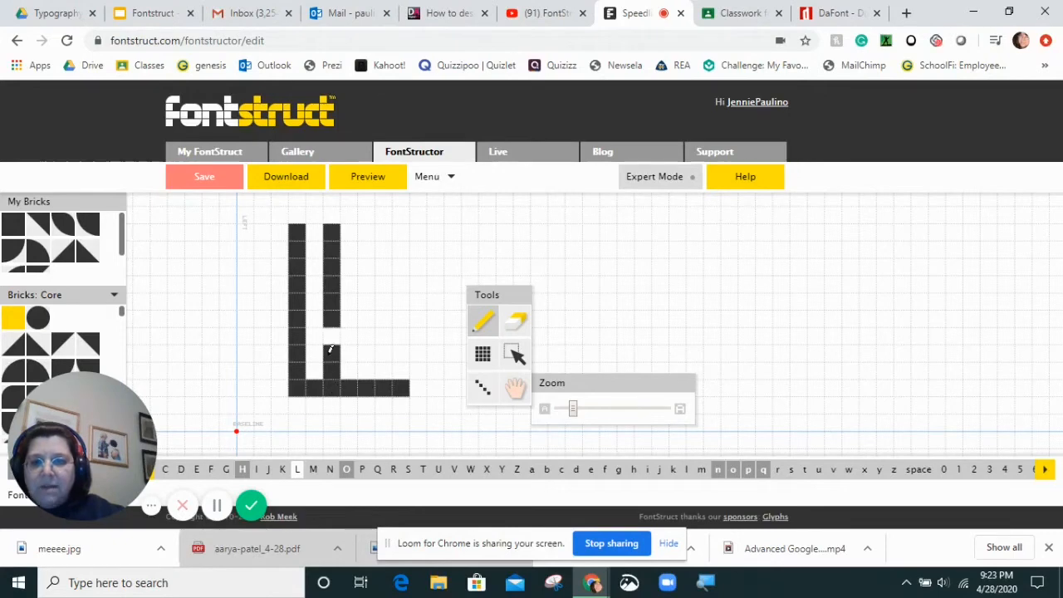
pyautogui.moveTo(331, 350); pyautogui.dragTo(332, 316)
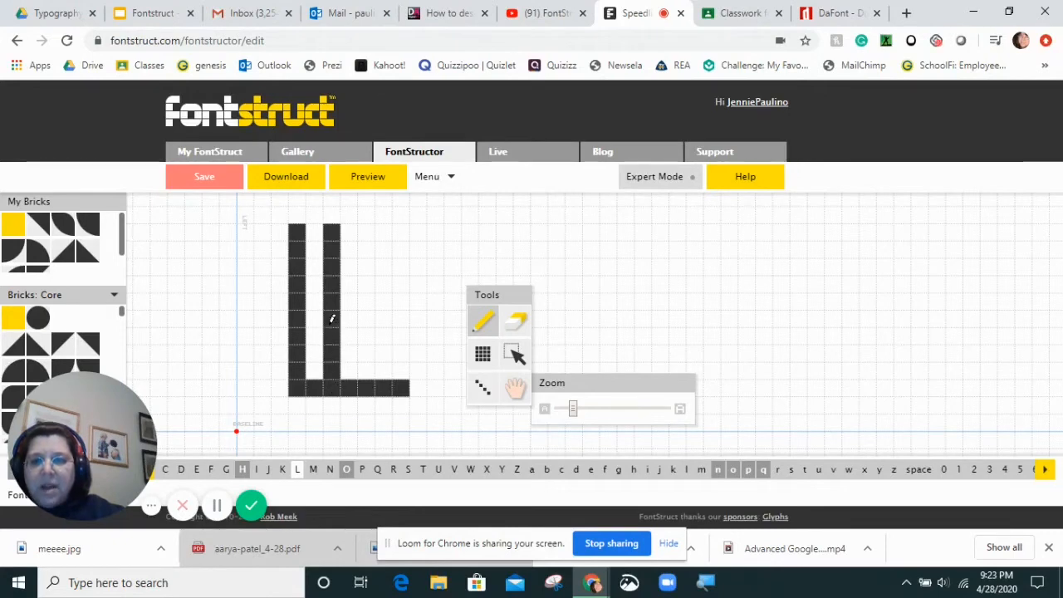
# Erase all the bricks of the trial L drawing, clearing the canvas
pyautogui.click(515, 323)
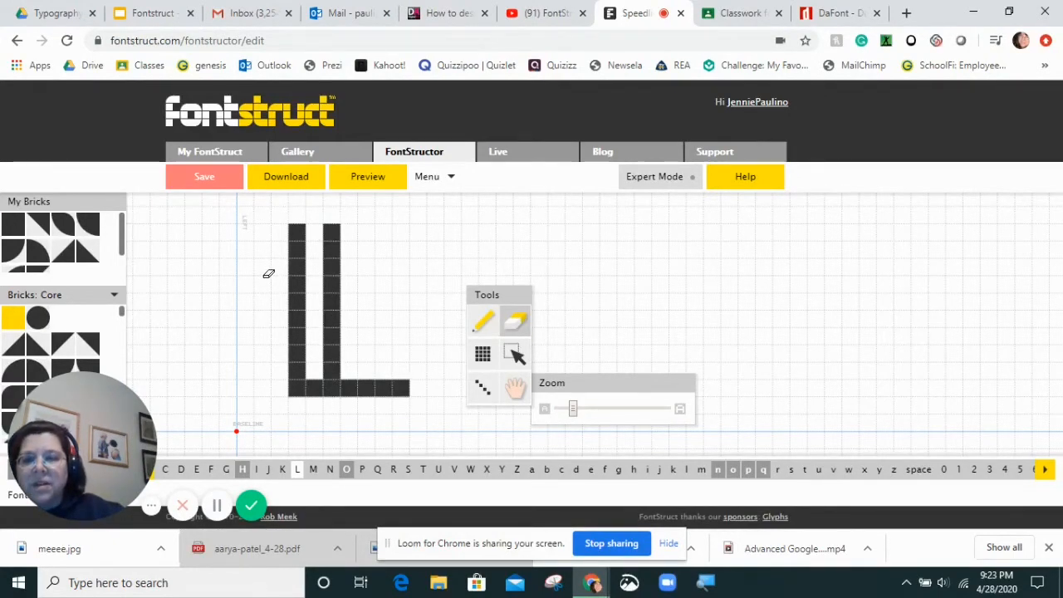
pyautogui.moveTo(268, 274); pyautogui.dragTo(378, 276)
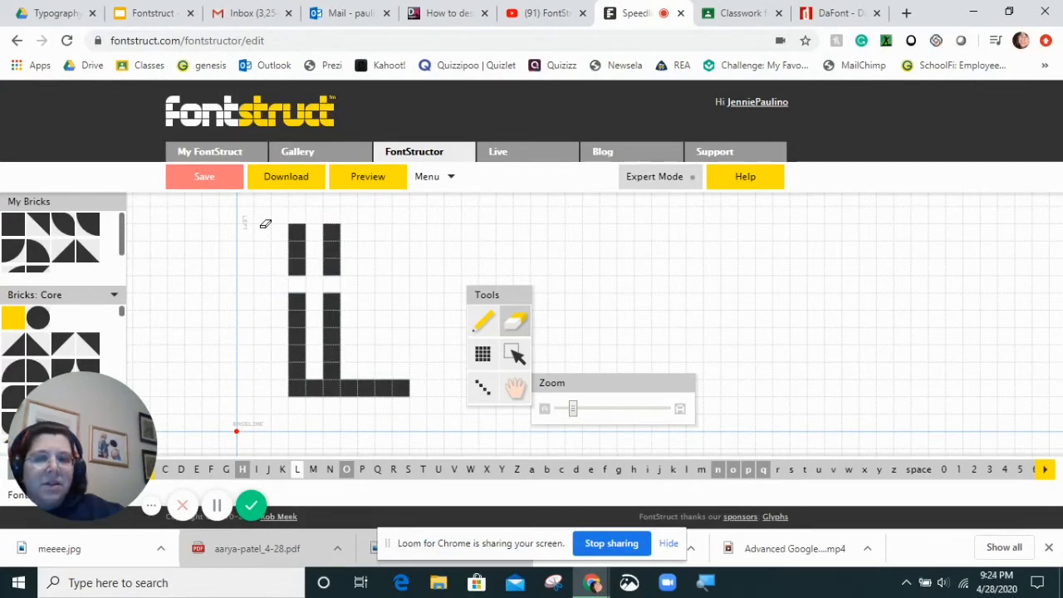
pyautogui.moveTo(282, 219)
pyautogui.mouseDown()
pyautogui.moveTo(380, 283)
pyautogui.moveTo(408, 354)
pyautogui.mouseUp()
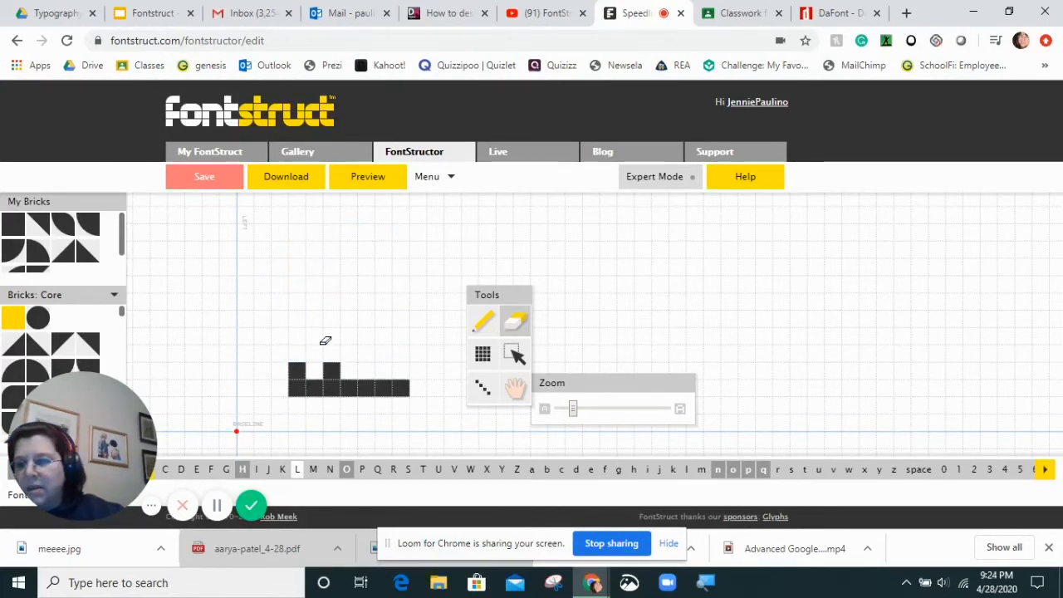
pyautogui.moveTo(275, 324)
pyautogui.mouseDown()
pyautogui.moveTo(406, 370)
pyautogui.moveTo(432, 405)
pyautogui.mouseUp()
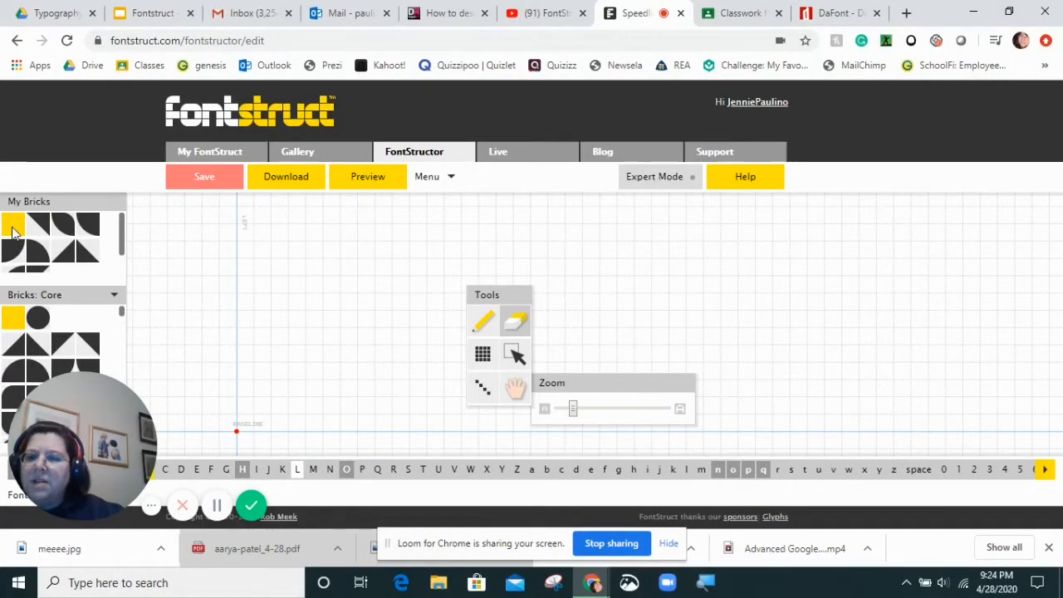
# Draw a block-letter L outline in solid square bricks, 9 tall and 7 wide, with a stem and foot each 4 bricks thick
pyautogui.click(13, 228)
pyautogui.moveTo(266, 234)
pyautogui.mouseDown()
pyautogui.moveTo(267, 375)
pyautogui.moveTo(377, 366)
pyautogui.moveTo(368, 318)
pyautogui.moveTo(318, 317)
pyautogui.moveTo(311, 223)
pyautogui.moveTo(269, 219)
pyautogui.mouseUp()
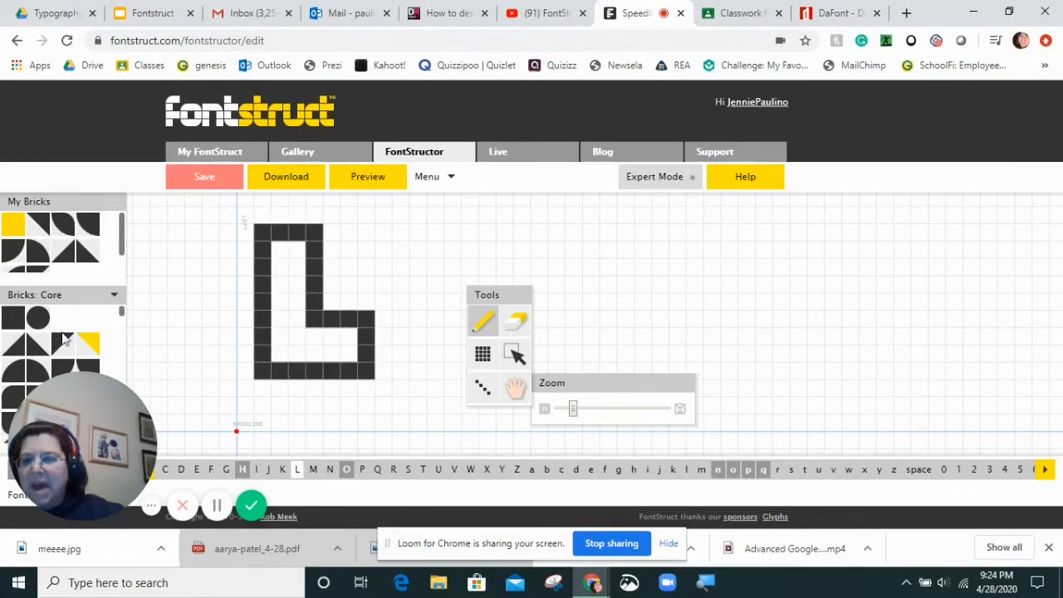
# Fill the L outline with rectangles of solid square bricks, and cover a 3 by 7 area of its stem with ring bricks
pyautogui.click(484, 360)
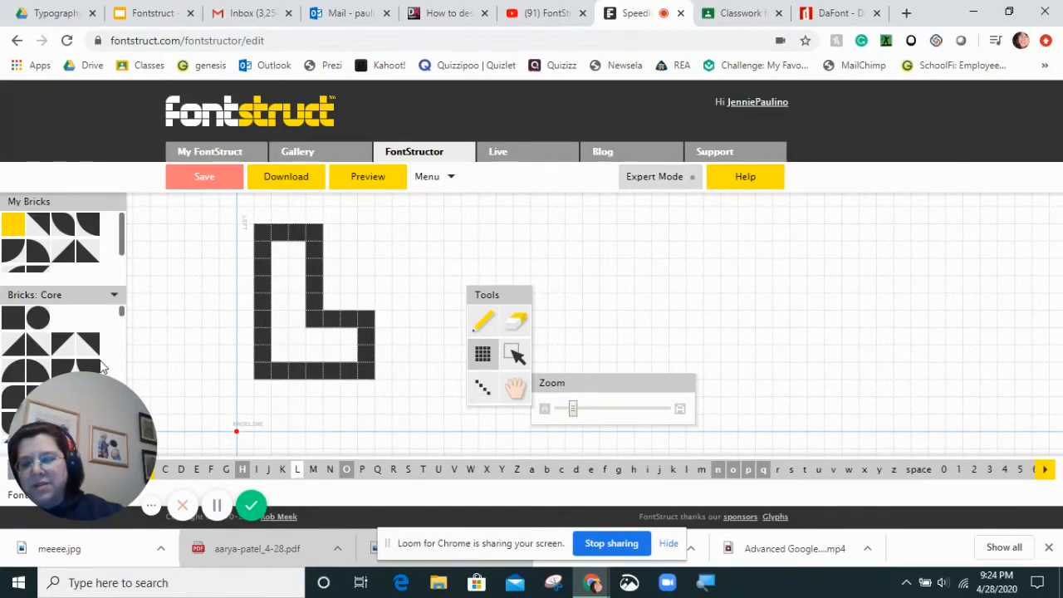
pyautogui.scroll(-1, 35, 349)
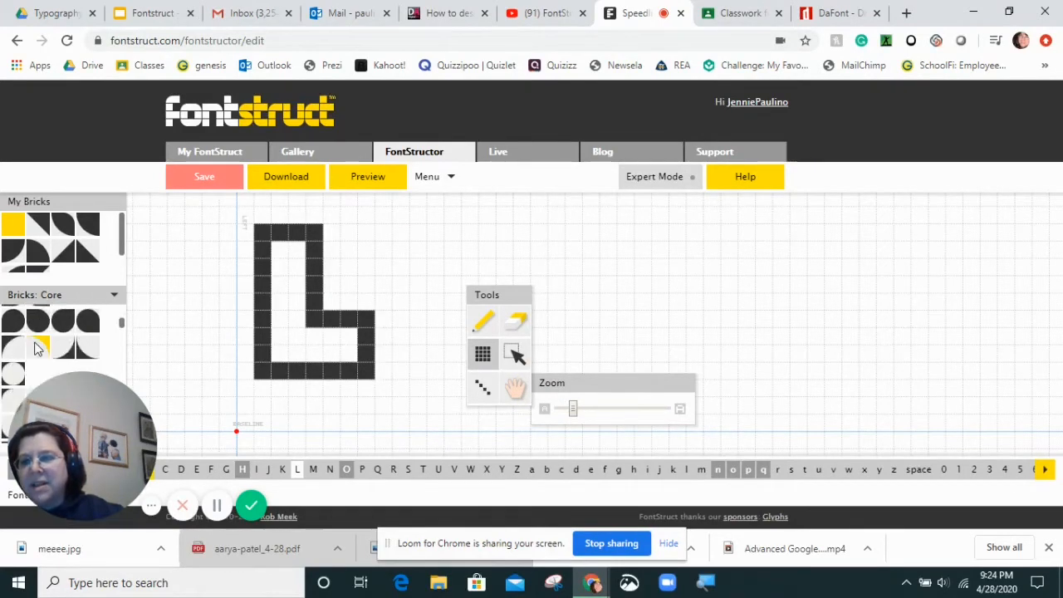
pyautogui.scroll(-4, 35, 348)
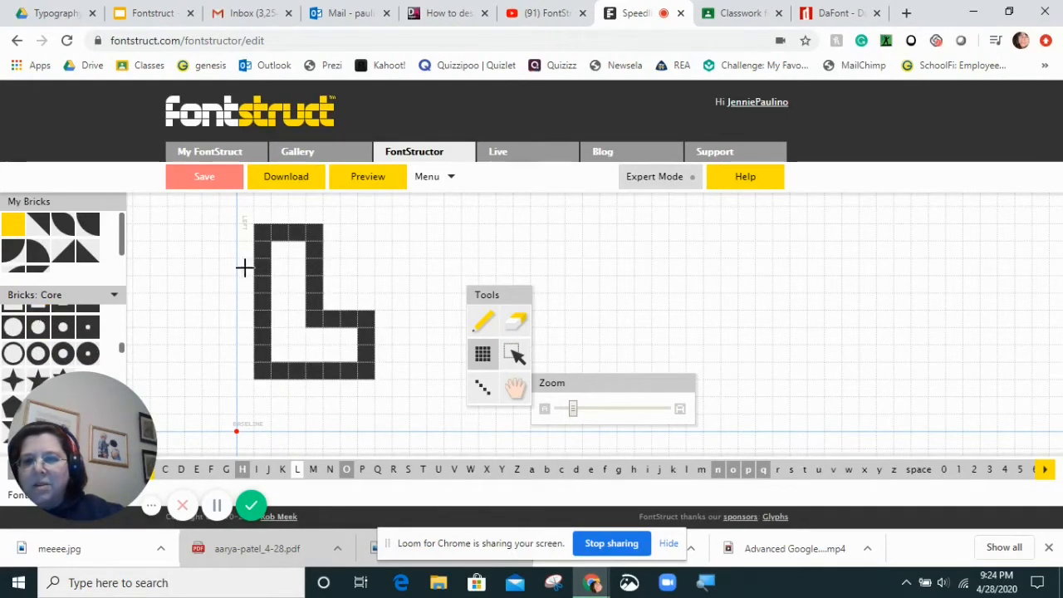
pyautogui.moveTo(279, 264); pyautogui.dragTo(291, 348)
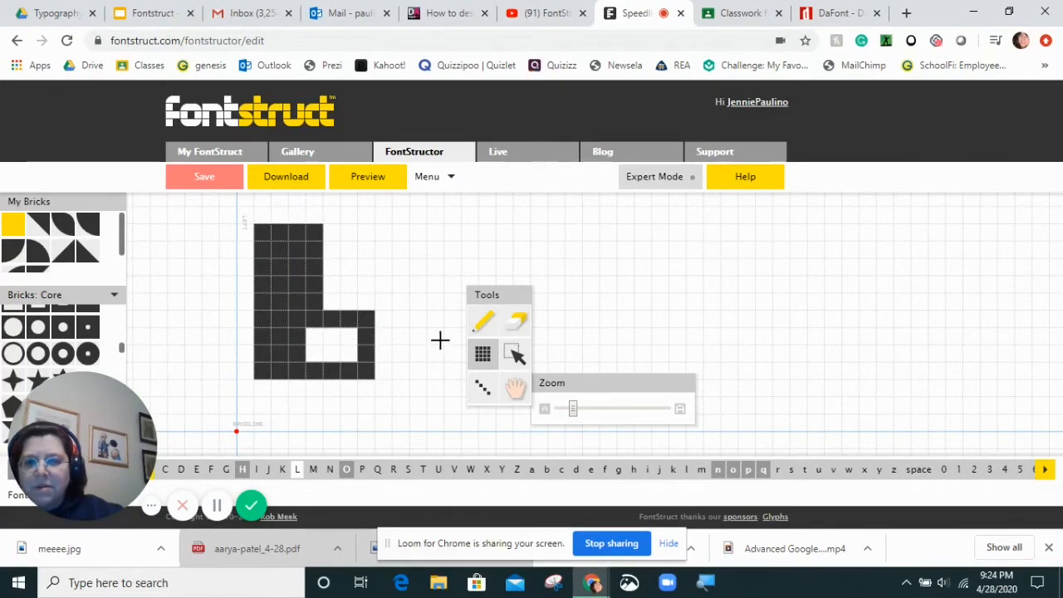
pyautogui.moveTo(312, 335); pyautogui.dragTo(350, 359)
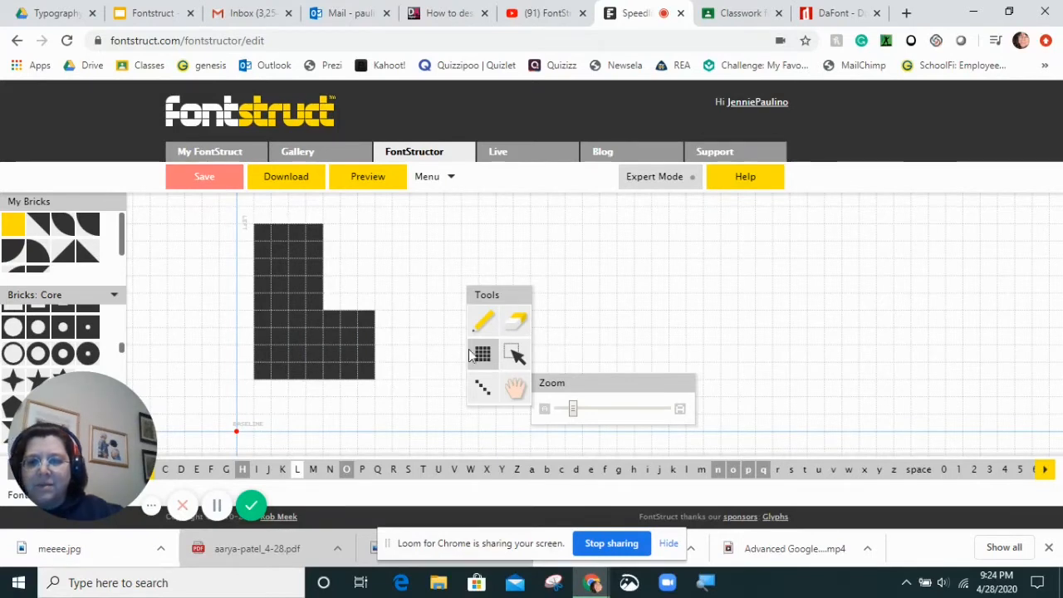
pyautogui.click(62, 354)
pyautogui.moveTo(274, 254); pyautogui.dragTo(320, 358)
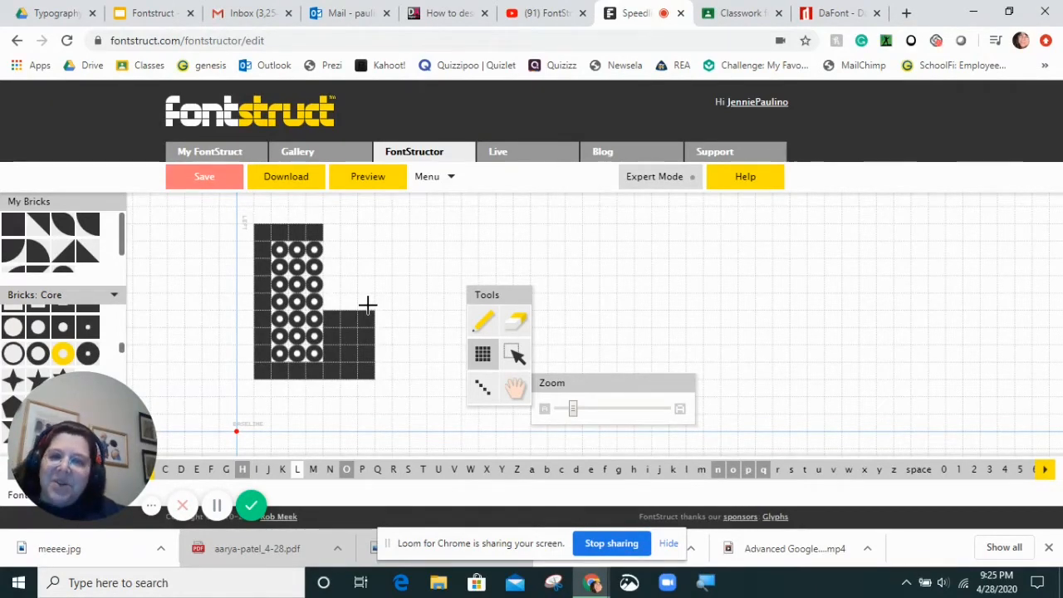
# Select all the bricks of the finished capital L and copy them
pyautogui.click(516, 352)
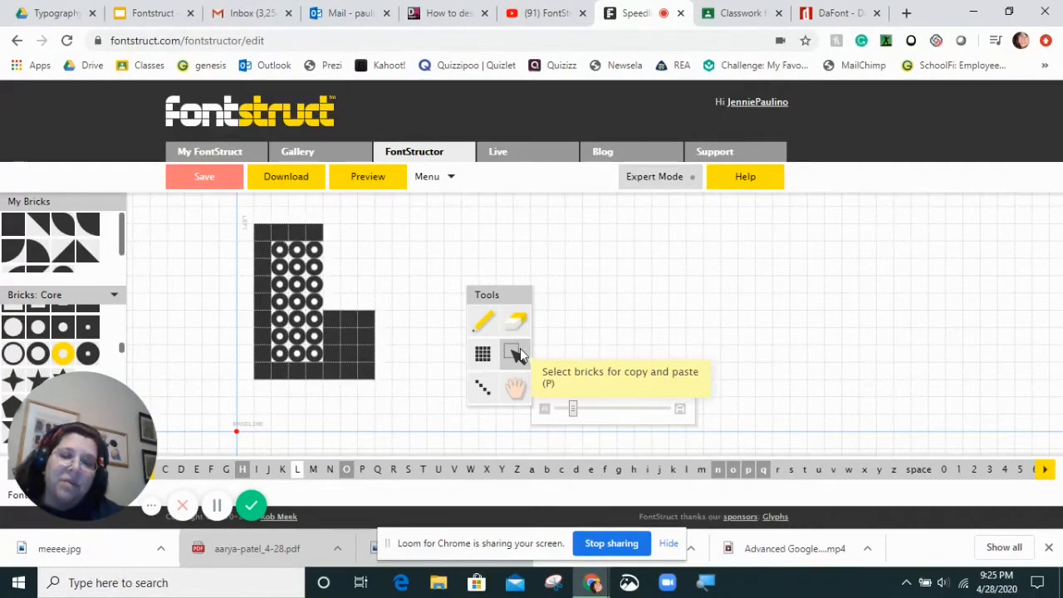
pyautogui.click(515, 322)
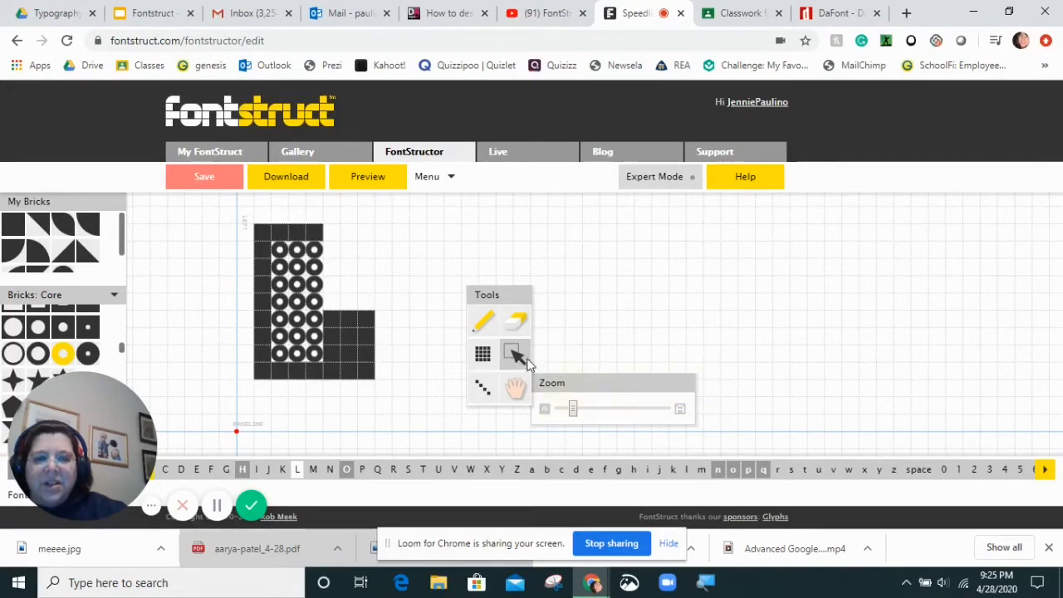
pyautogui.click(520, 352)
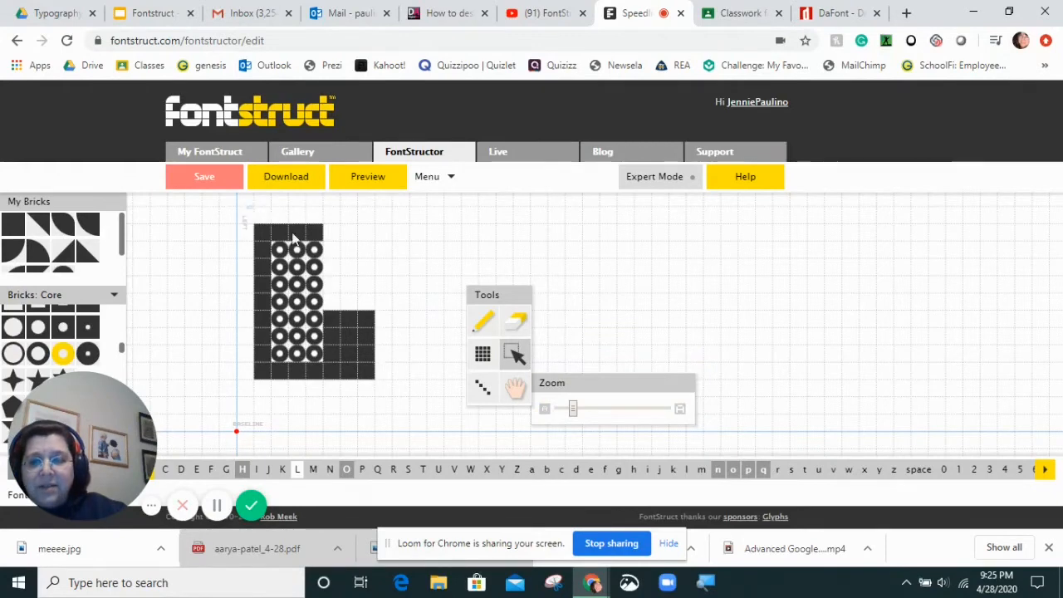
pyautogui.moveTo(247, 208); pyautogui.dragTo(395, 397)
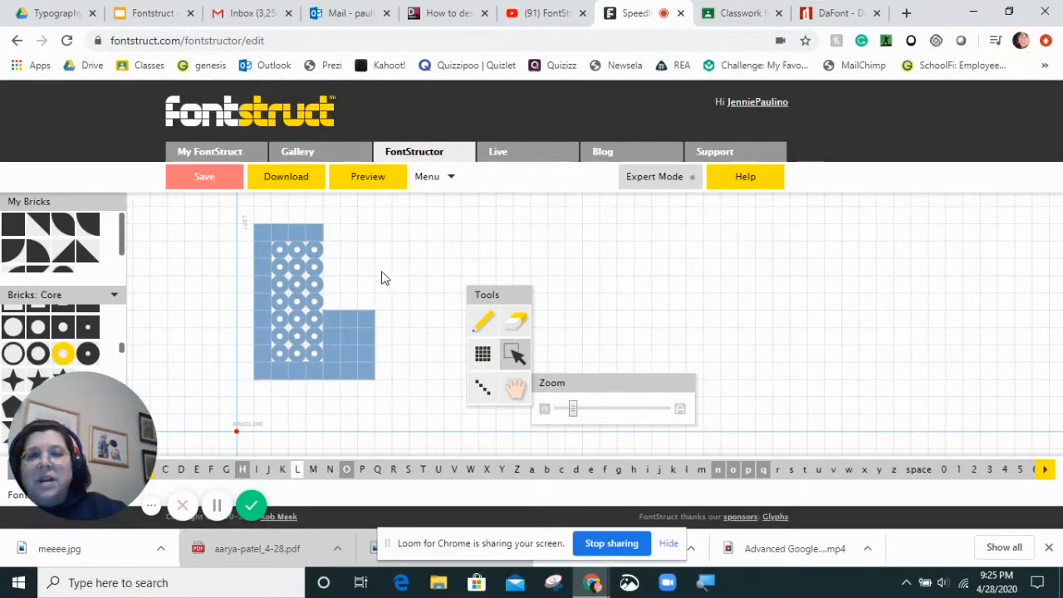
pyautogui.click(427, 178)
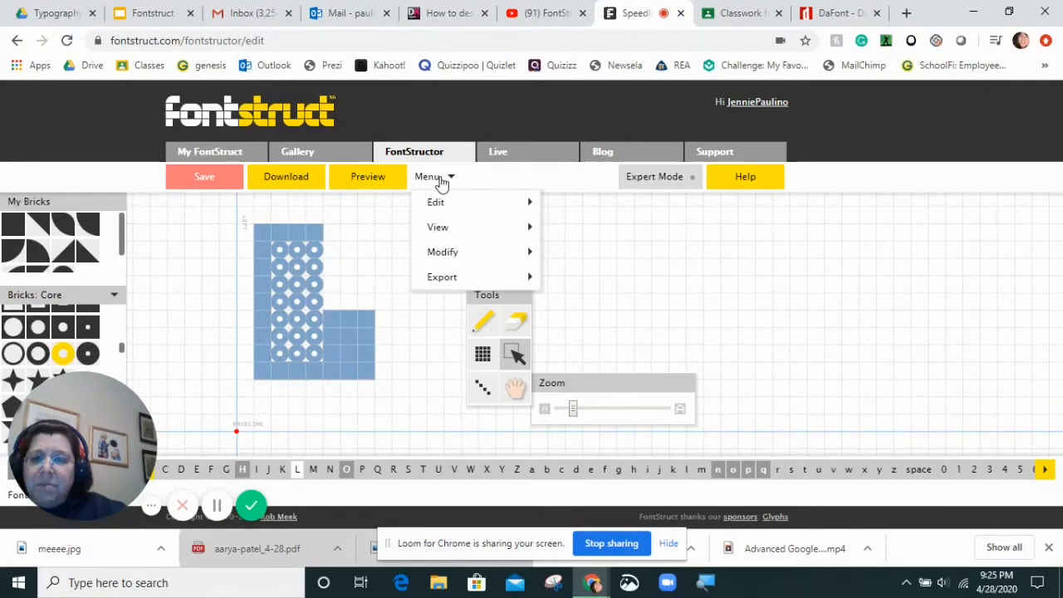
pyautogui.moveTo(445, 199)
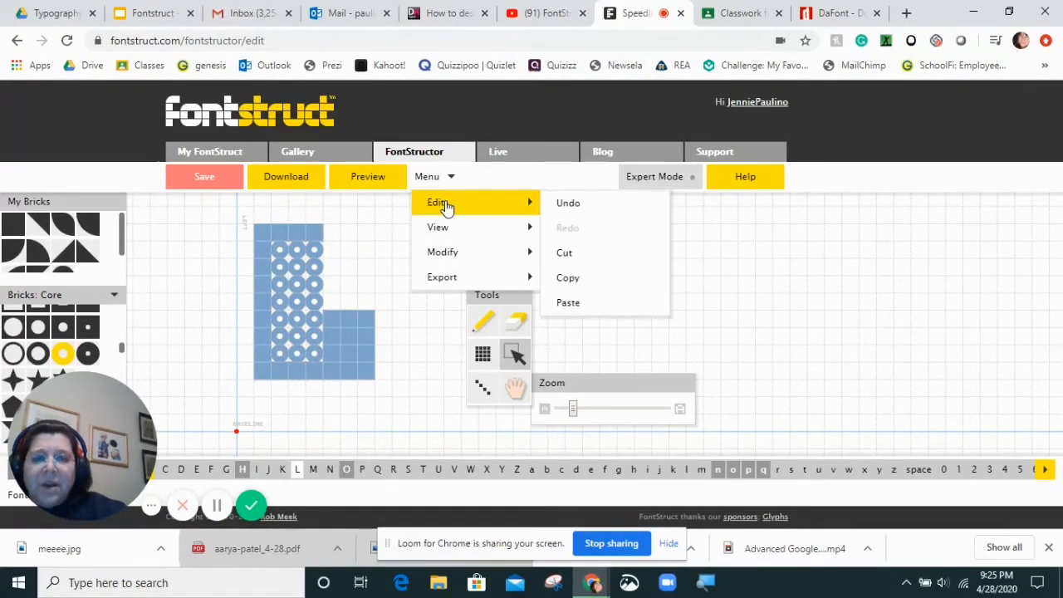
pyautogui.click(574, 285)
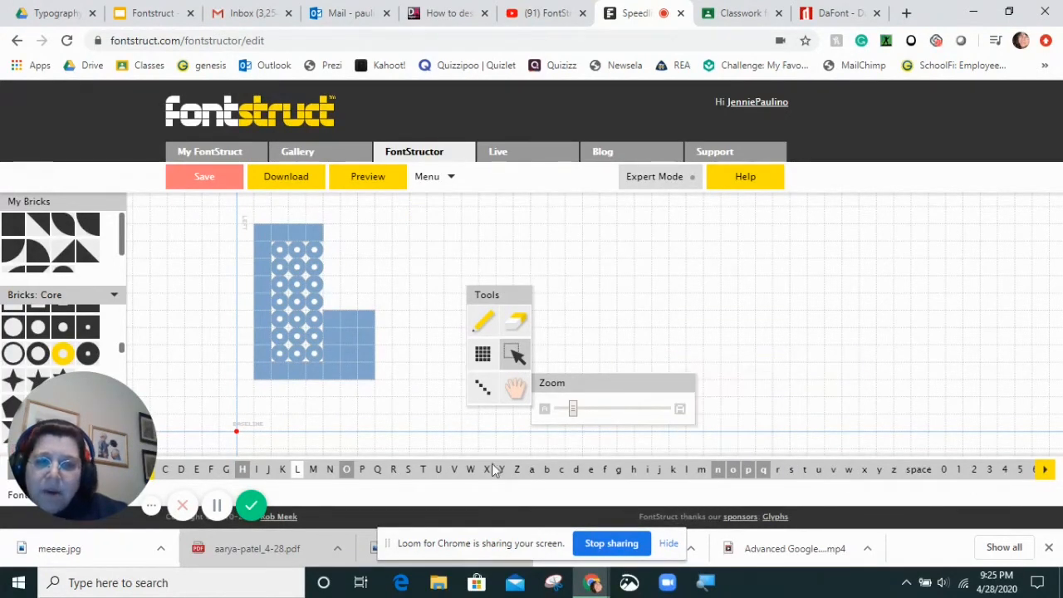
# Open the capital T glyph and paste the copied L bricks into it
pyautogui.click(423, 471)
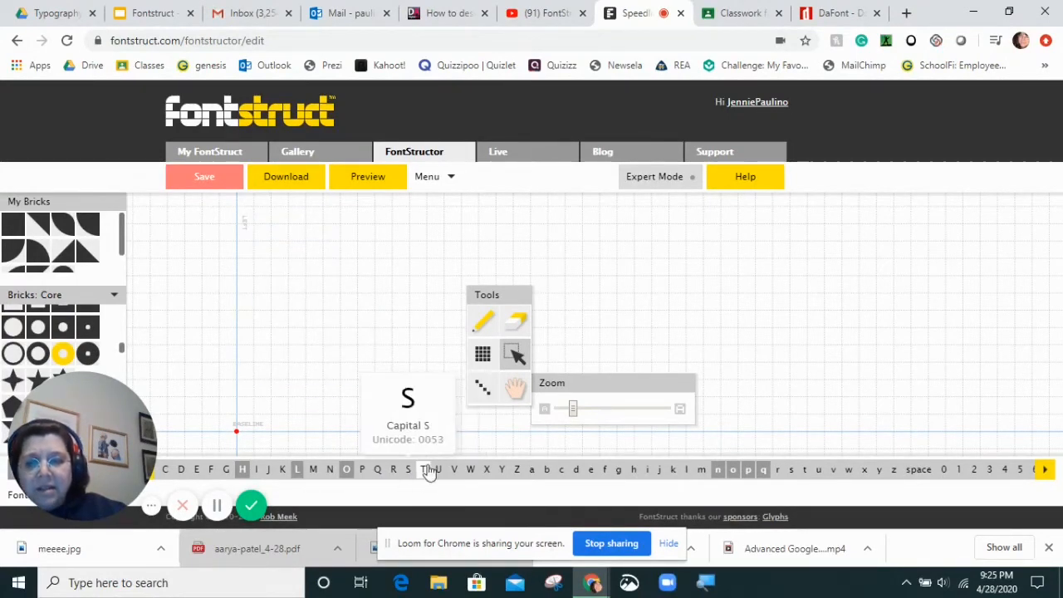
pyautogui.click(450, 178)
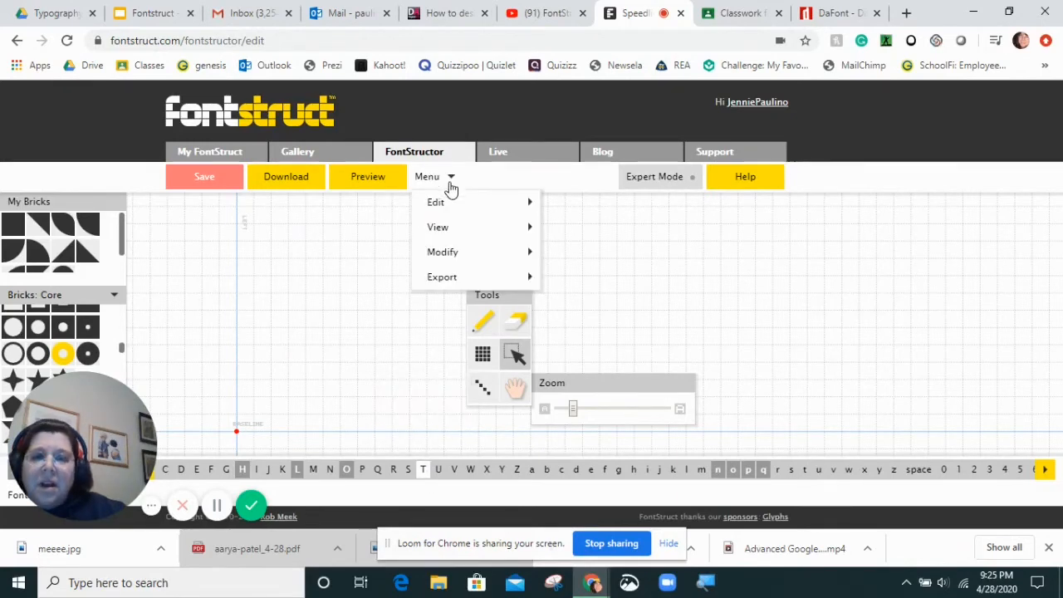
pyautogui.click(450, 182)
pyautogui.click(451, 181)
pyautogui.moveTo(451, 204)
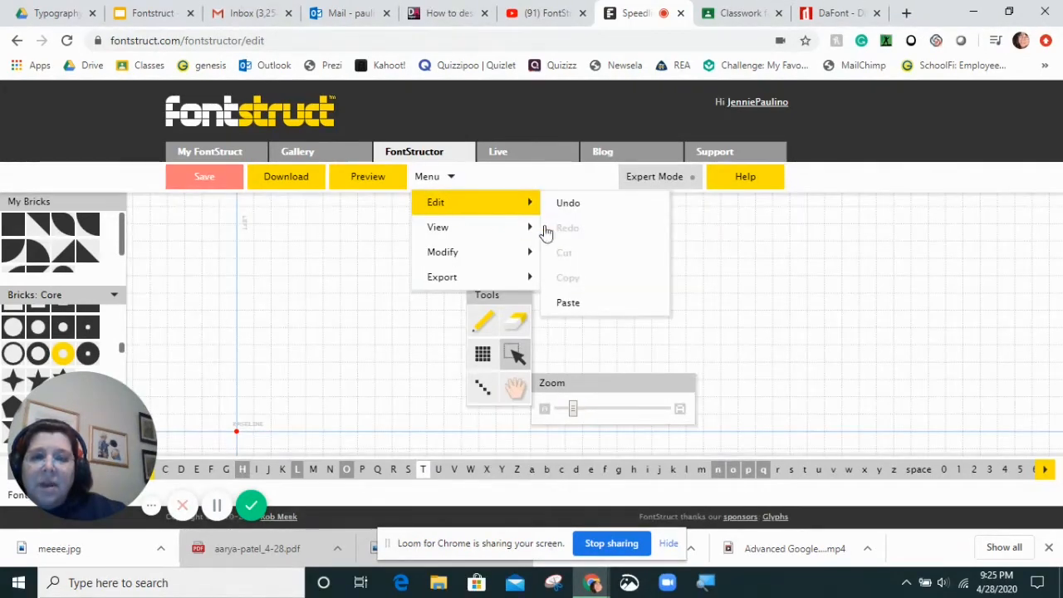
pyautogui.click(568, 306)
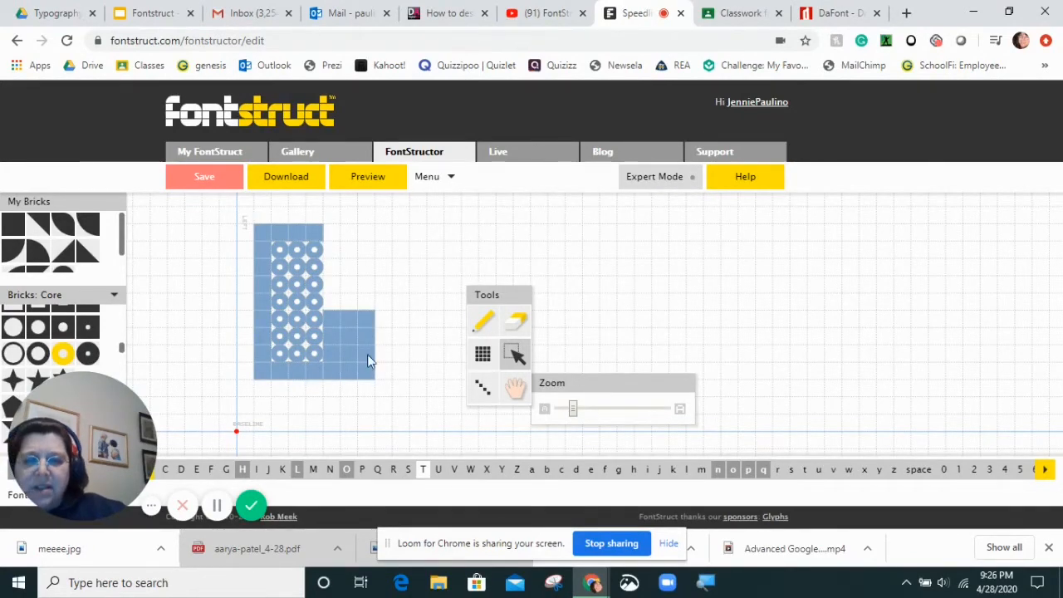
# Erase the foot of the pasted L and extend the stem's top row with 3 ring bricks on each side
pyautogui.click(514, 319)
pyautogui.moveTo(389, 294)
pyautogui.mouseDown()
pyautogui.moveTo(379, 369)
pyautogui.moveTo(332, 397)
pyautogui.mouseUp()
pyautogui.click(482, 328)
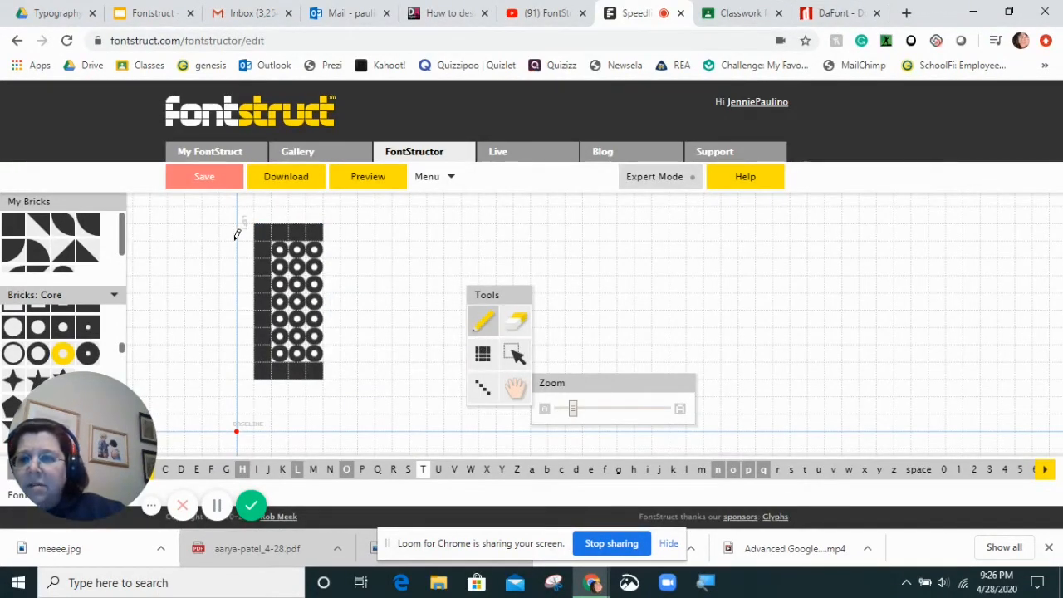
pyautogui.moveTo(269, 225); pyautogui.dragTo(208, 232)
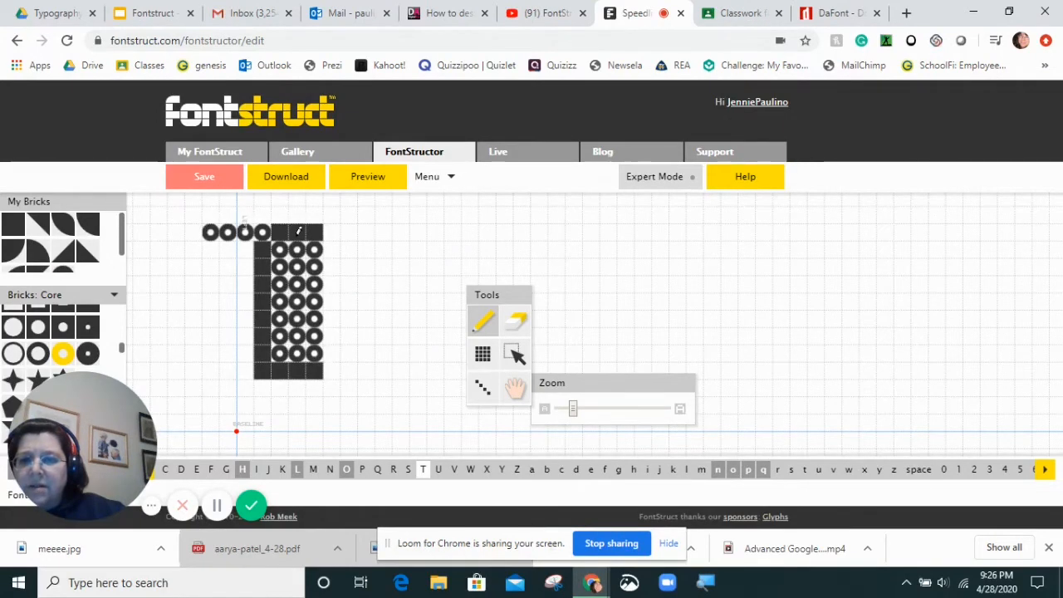
pyautogui.moveTo(322, 226)
pyautogui.mouseDown()
pyautogui.moveTo(373, 232)
pyautogui.moveTo(382, 249)
pyautogui.mouseUp()
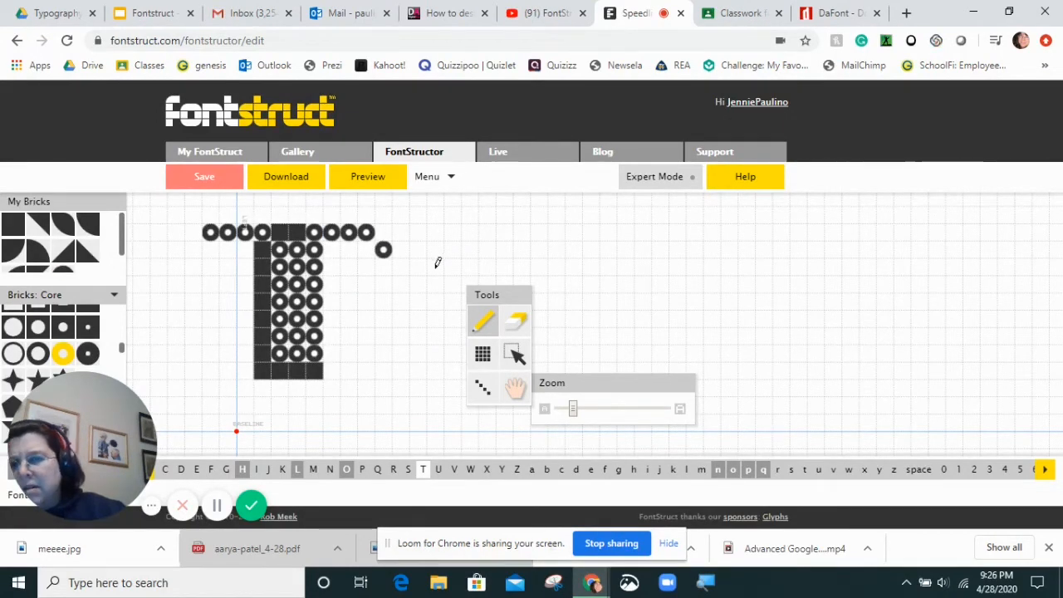
# Erase the stray ring brick below the T's right arm and redraw the left arm in solid square bricks, 4 bricks beyond the stem
pyautogui.click(515, 322)
pyautogui.click(383, 250)
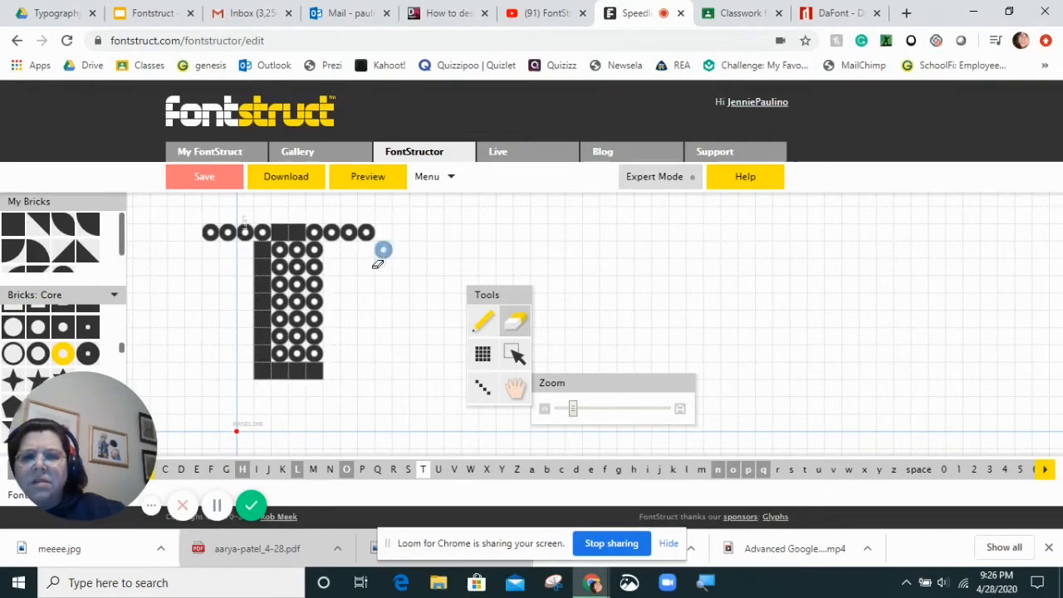
pyautogui.click(14, 224)
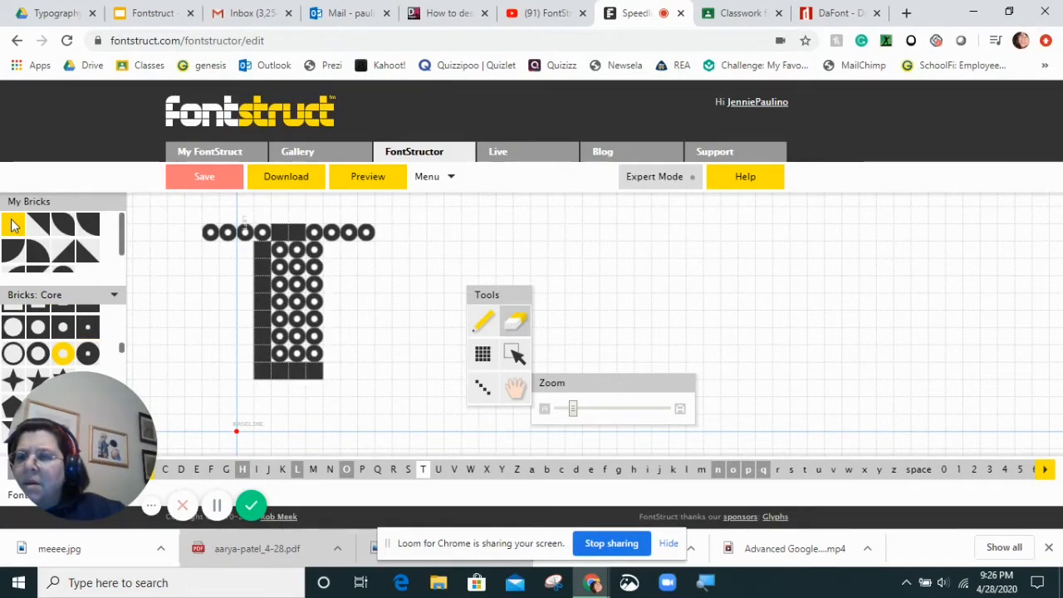
pyautogui.moveTo(193, 232); pyautogui.dragTo(281, 226)
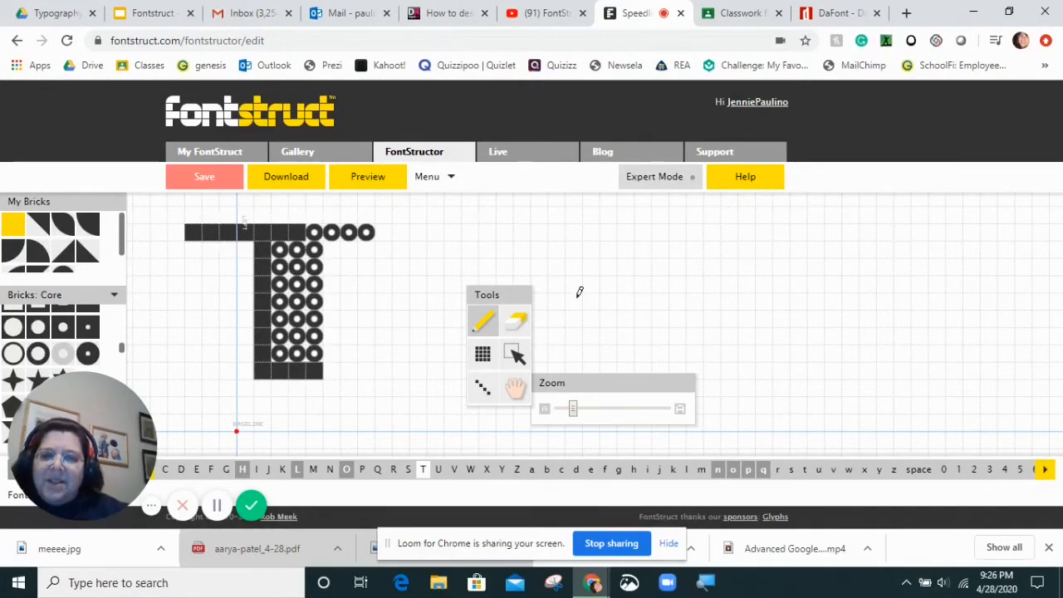
# Erase all the bricks from the capital T glyph, including the last square at the end of the left arm
pyautogui.click(516, 322)
pyautogui.moveTo(207, 229)
pyautogui.mouseDown()
pyautogui.moveTo(372, 232)
pyautogui.moveTo(207, 295)
pyautogui.moveTo(386, 399)
pyautogui.mouseUp()
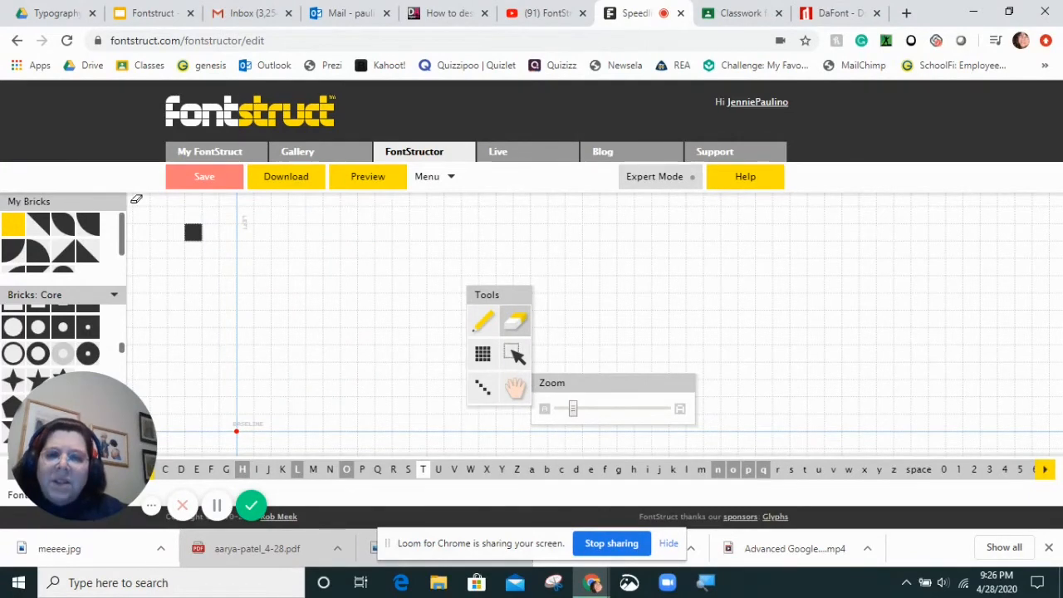
pyautogui.click(193, 233)
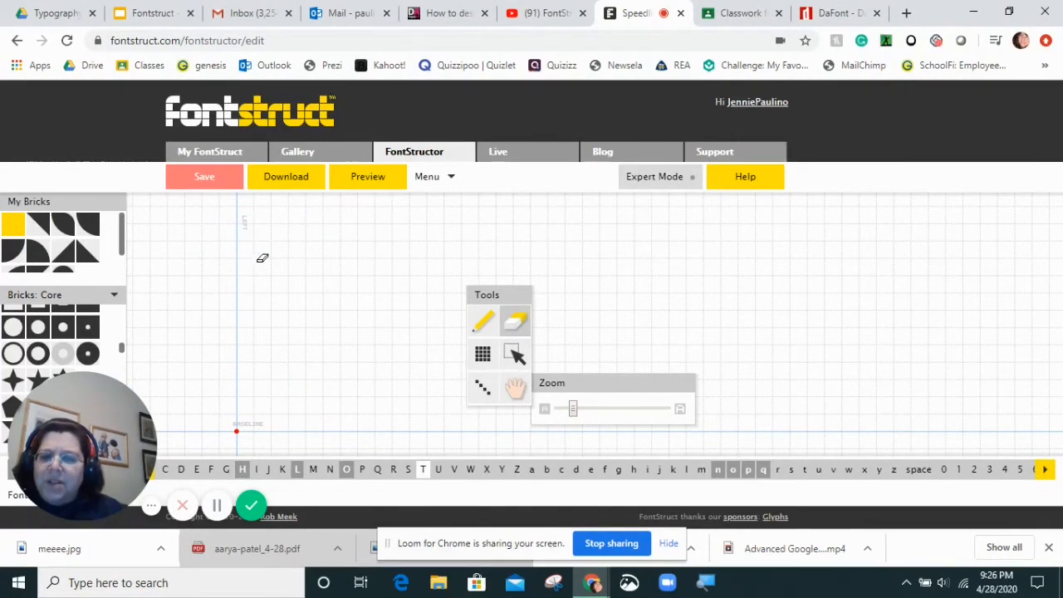
# Preview the font, enlarge the area showing the available letters, and replace the final p of the sample word Hop with L
pyautogui.click(368, 177)
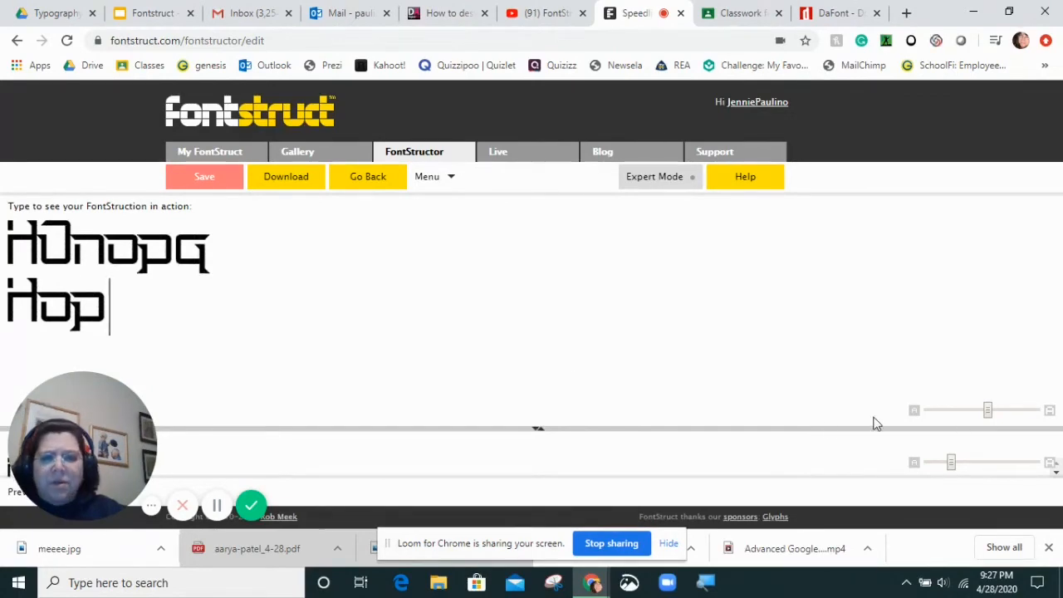
pyautogui.moveTo(537, 427); pyautogui.dragTo(537, 376)
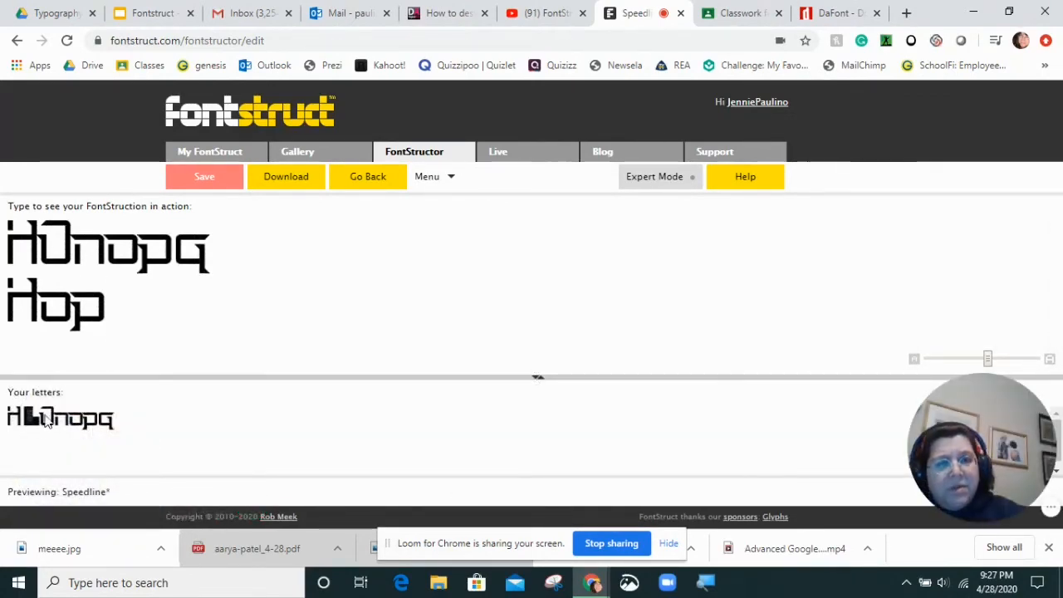
pyautogui.click(122, 314)
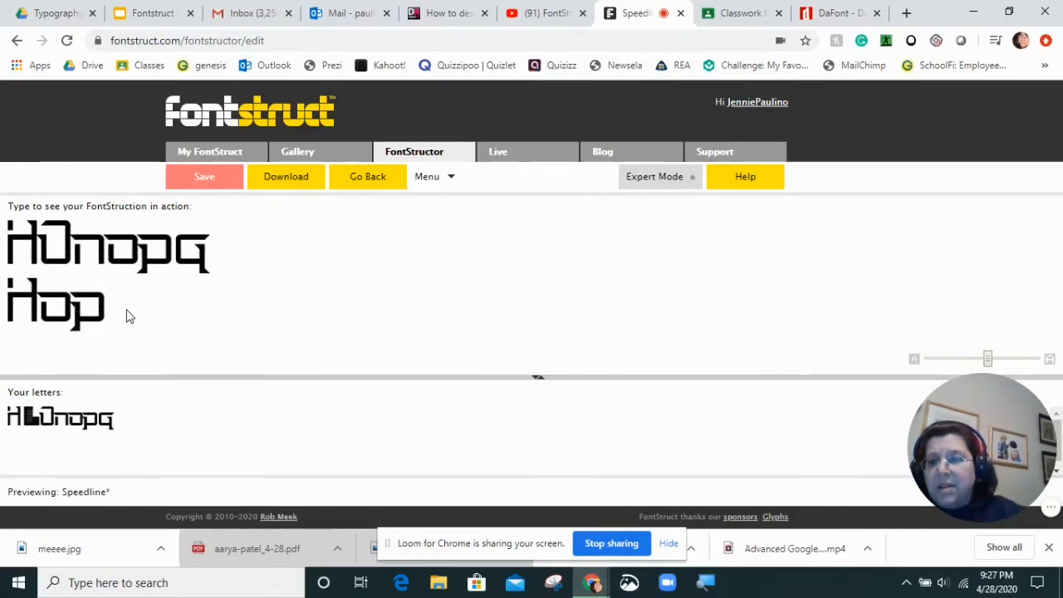
pyautogui.press('Delete')
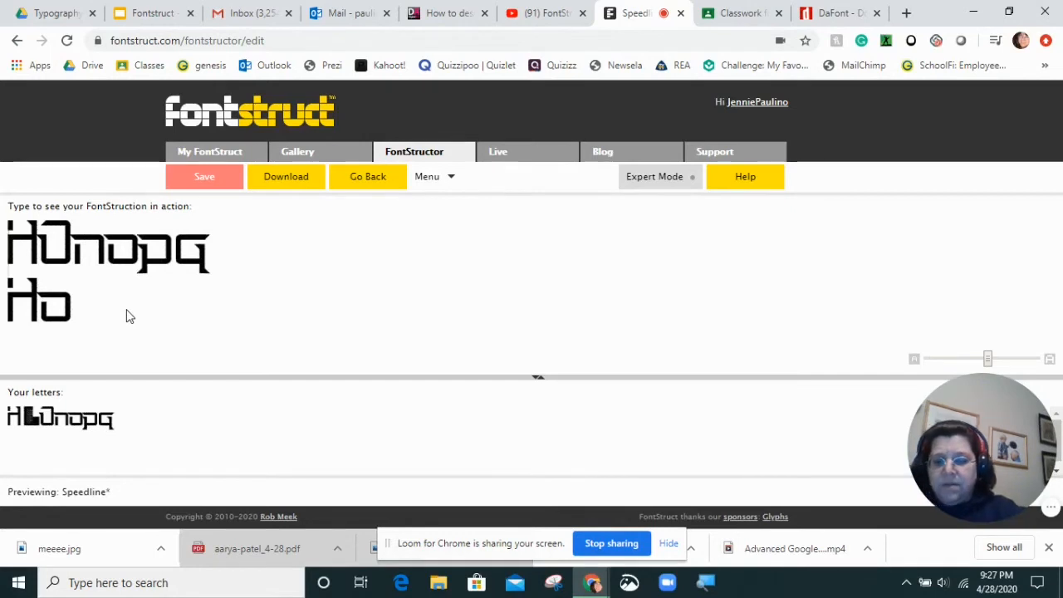
pyautogui.write('L')
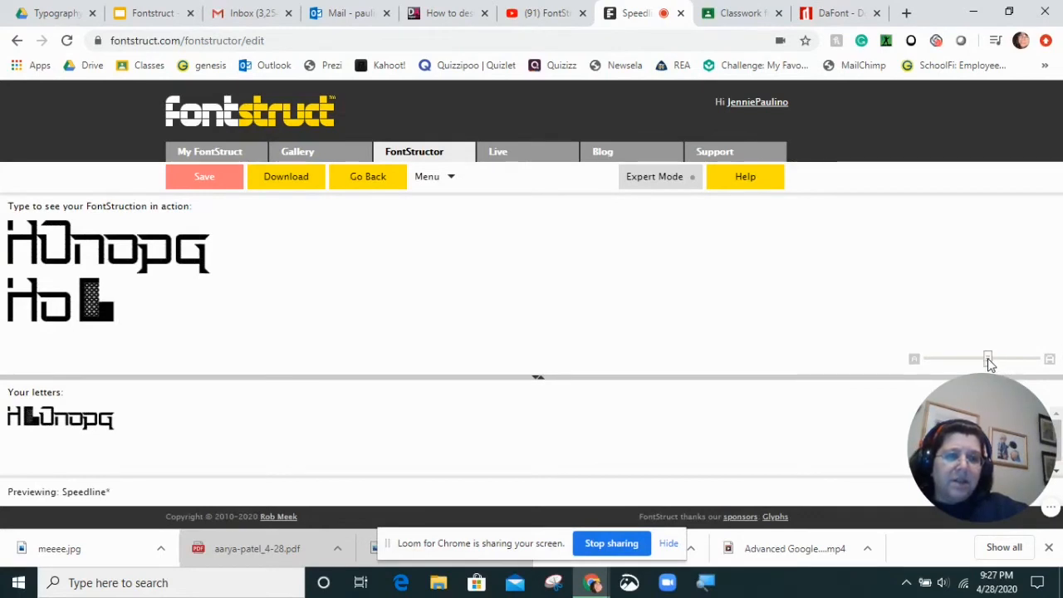
# Shrink and re-enlarge the preview sample text to check the L at different sizes, and return to the glyph editor
pyautogui.moveTo(988, 360); pyautogui.dragTo(952, 378)
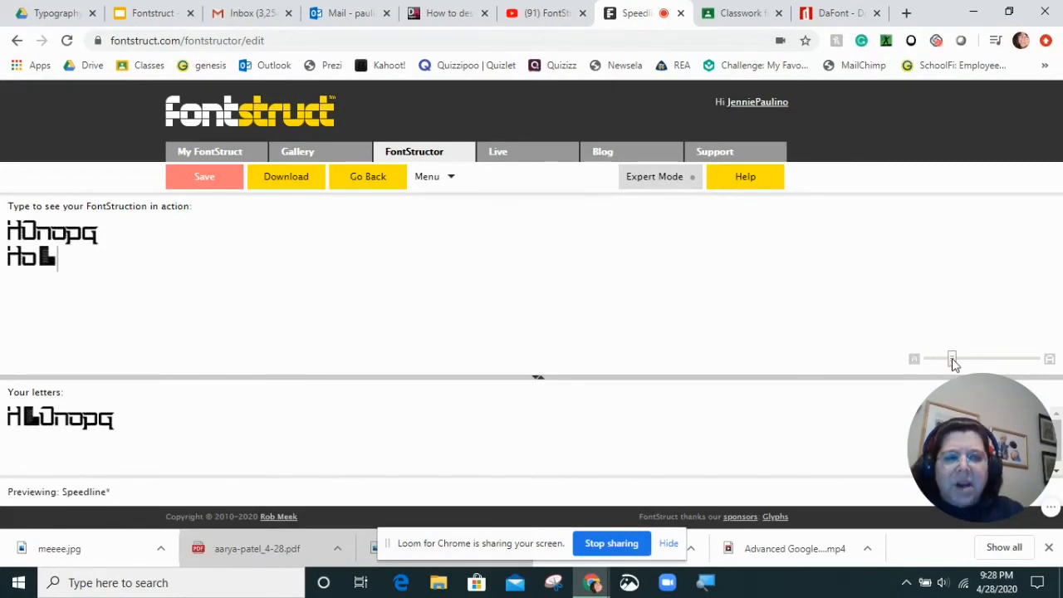
pyautogui.moveTo(952, 362); pyautogui.dragTo(995, 357)
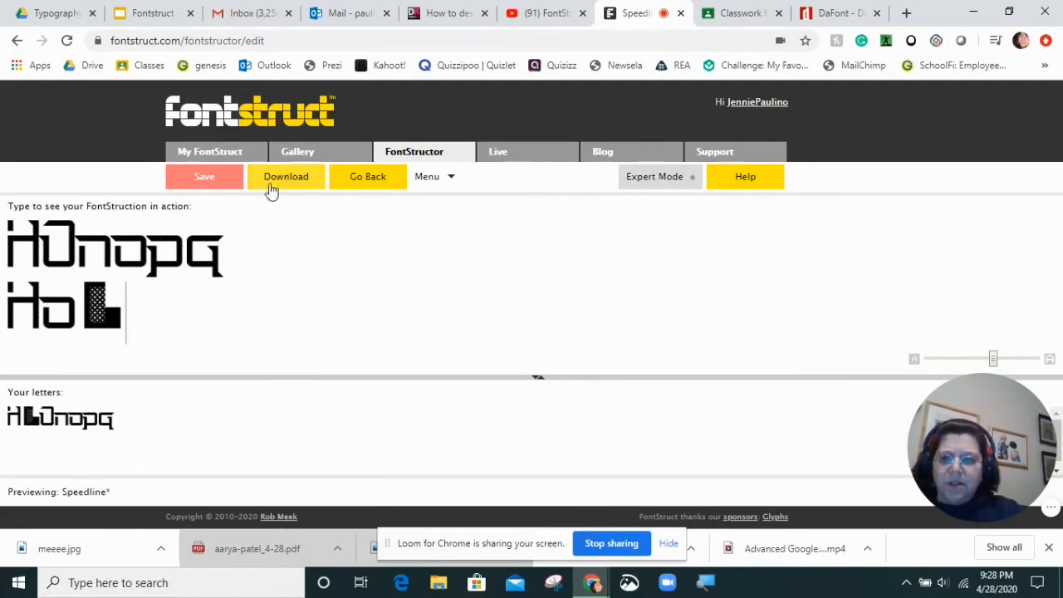
pyautogui.click(365, 184)
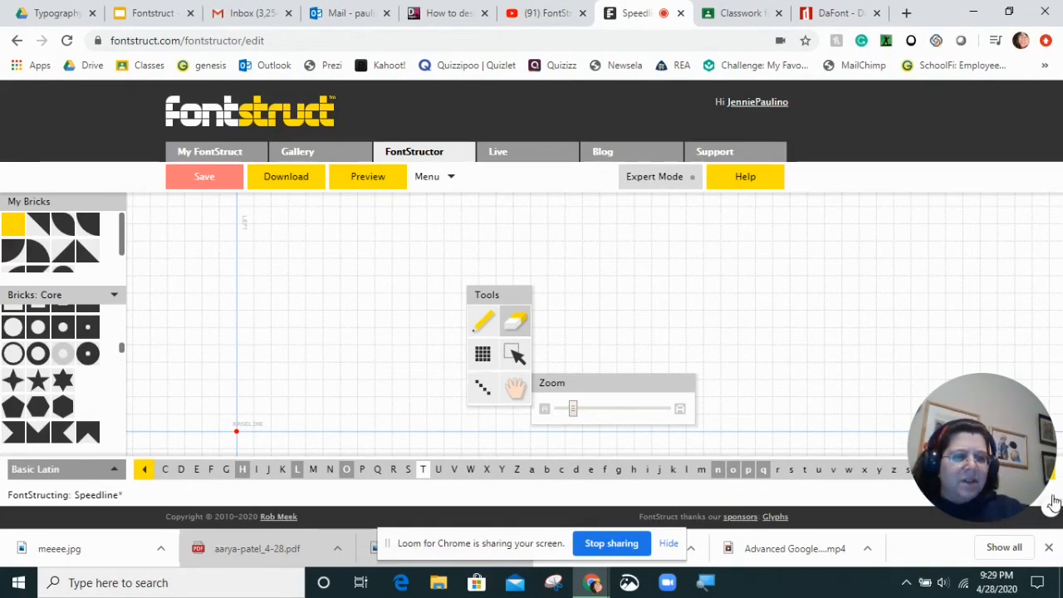
pyautogui.moveTo(1025, 437)
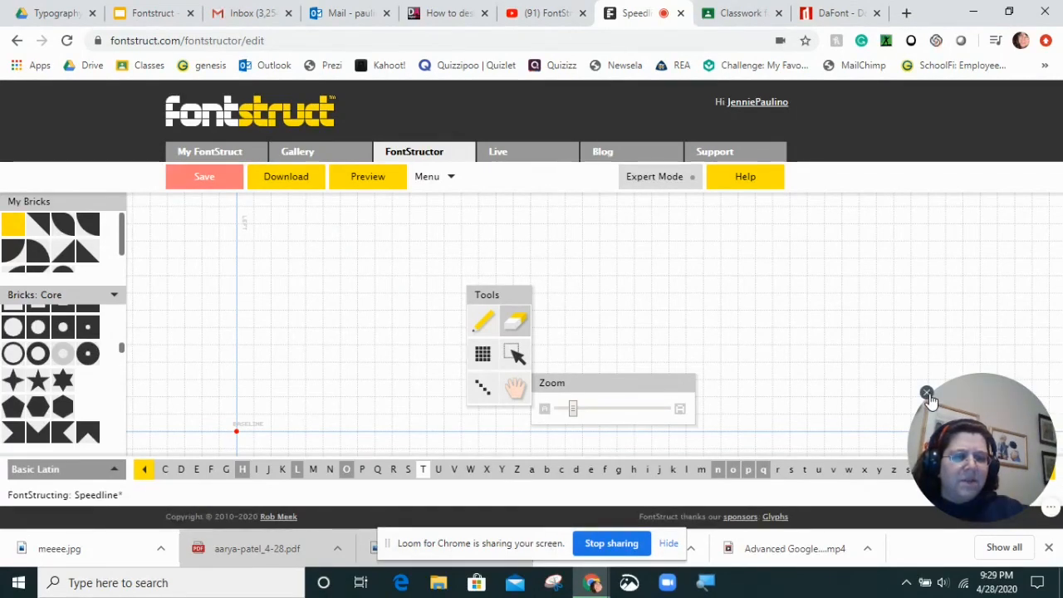